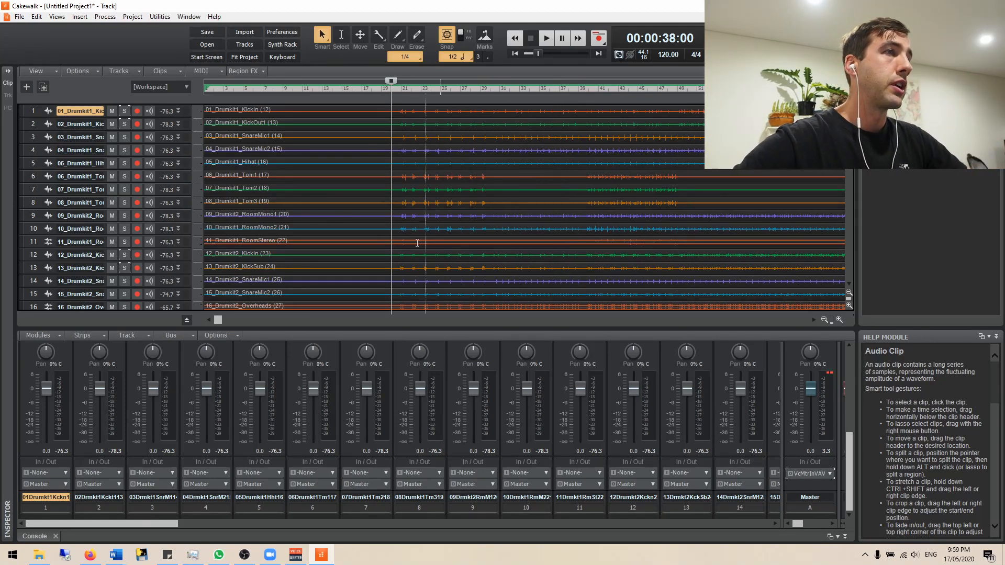
# Solo the 01_Drumkit1_KickIn track and play it back from 00:00:38:00 to audition the kick.
pyautogui.click(126, 114)
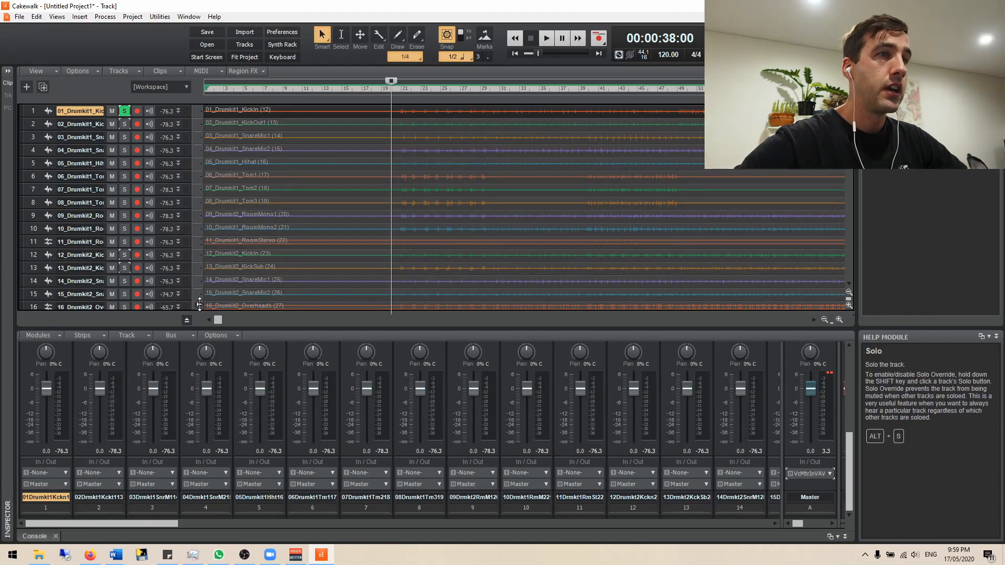
pyautogui.press('space')
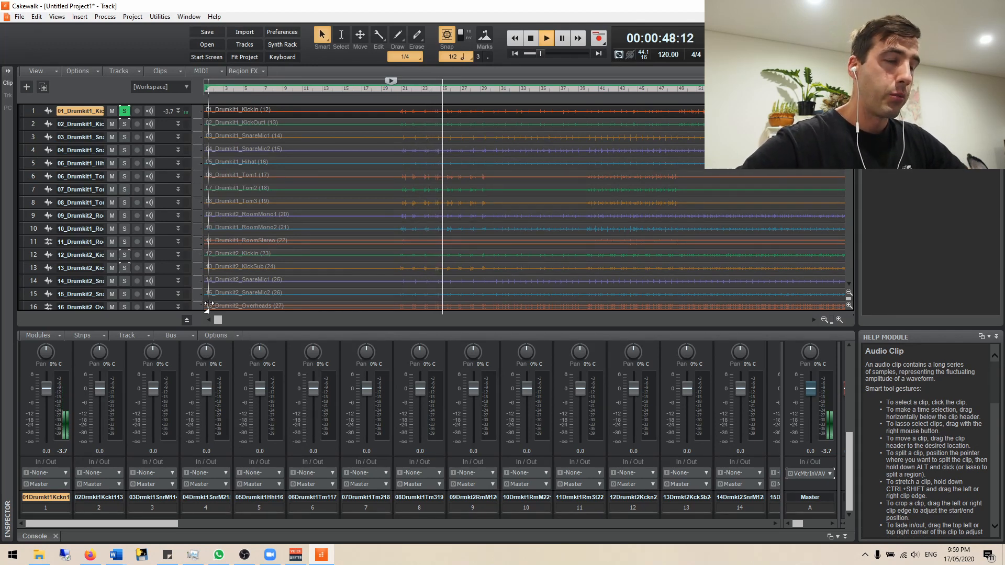
pyautogui.press('space')
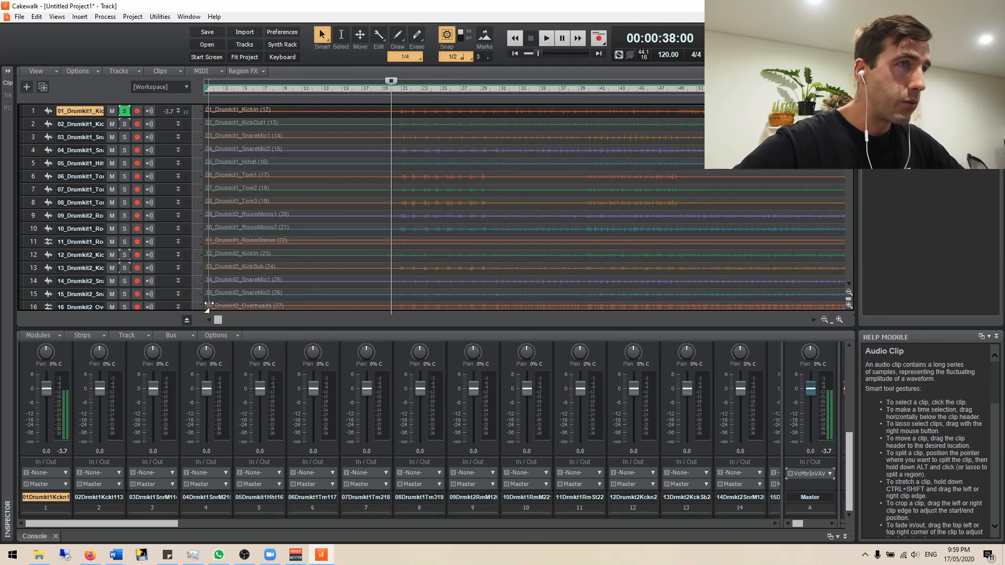
pyautogui.scroll(5, 104, 422)
pyautogui.scroll(-6, 104, 422)
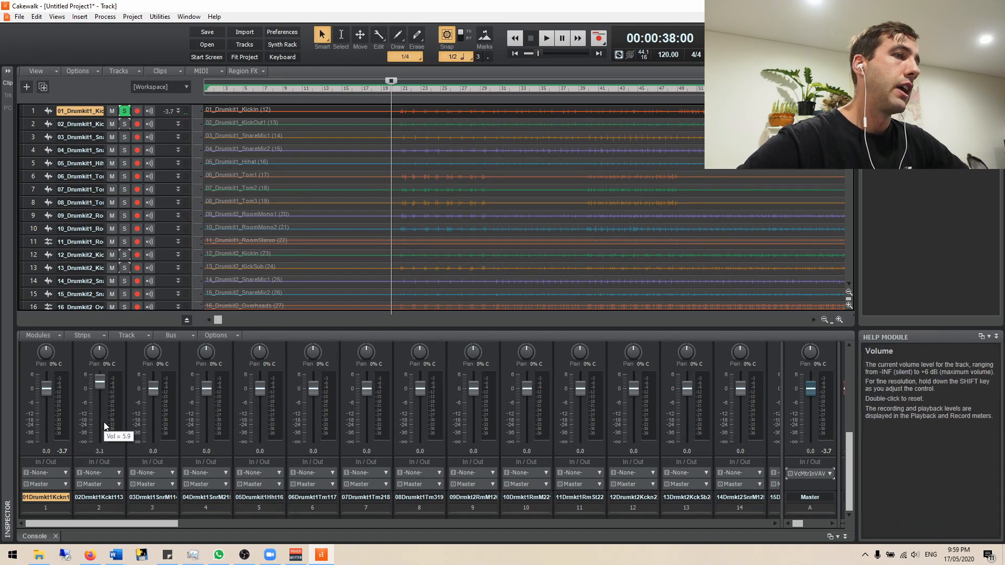
pyautogui.scroll(5, 76, 415)
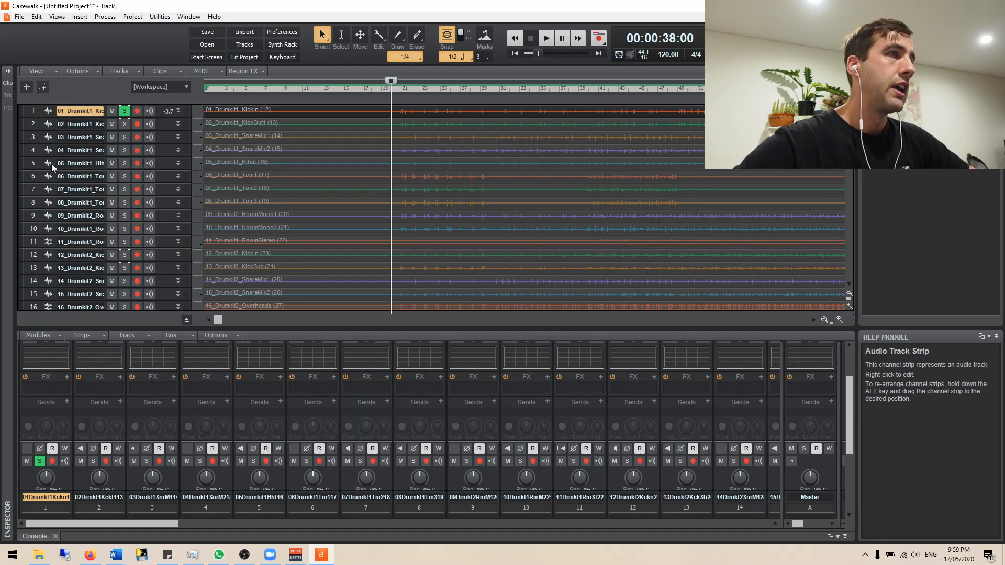
# Duplicate the first kick track with events only, one repetition starting at track 2, and rename the copy Kick2.
pyautogui.click(34, 112)
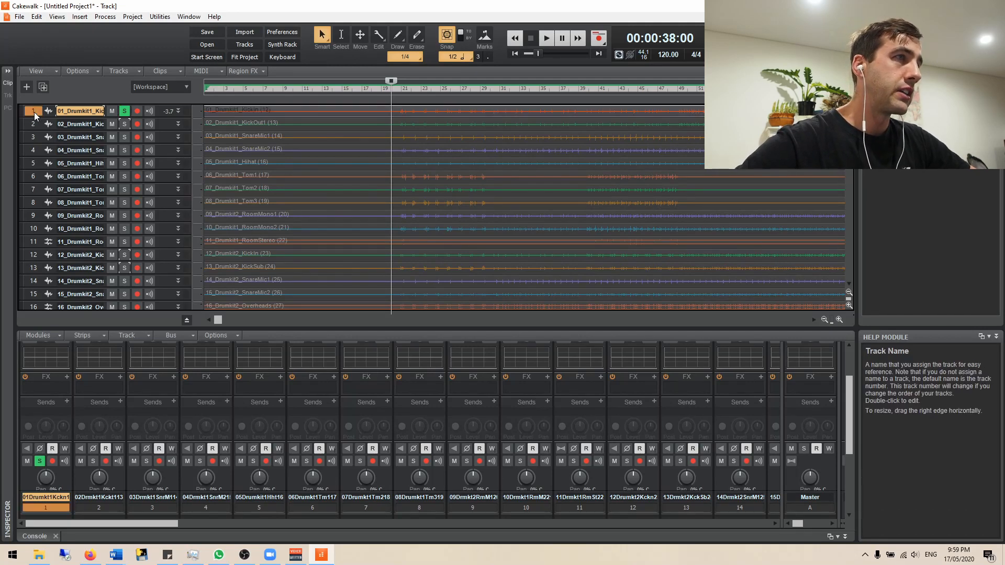
pyautogui.rightClick(34, 112)
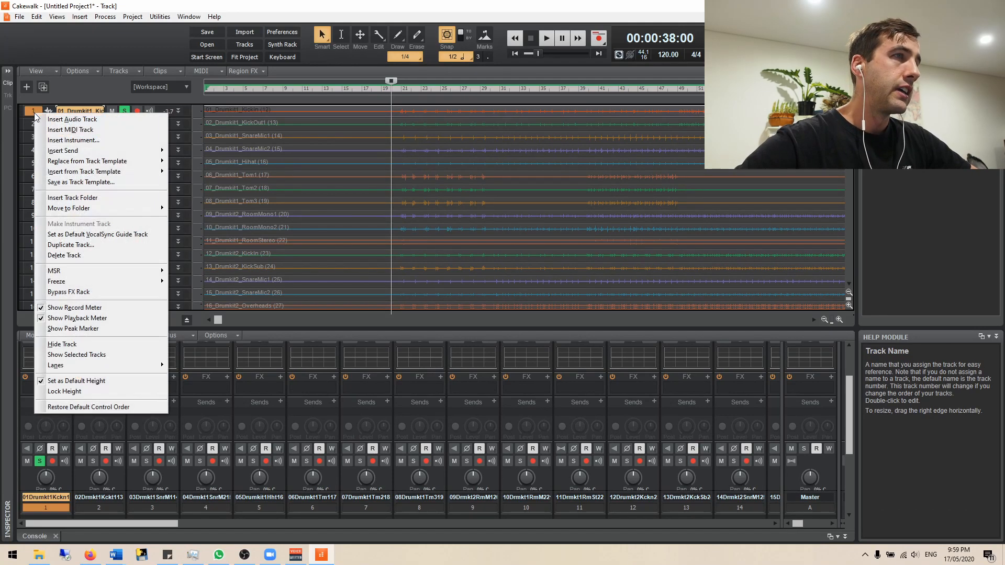
pyautogui.click(65, 244)
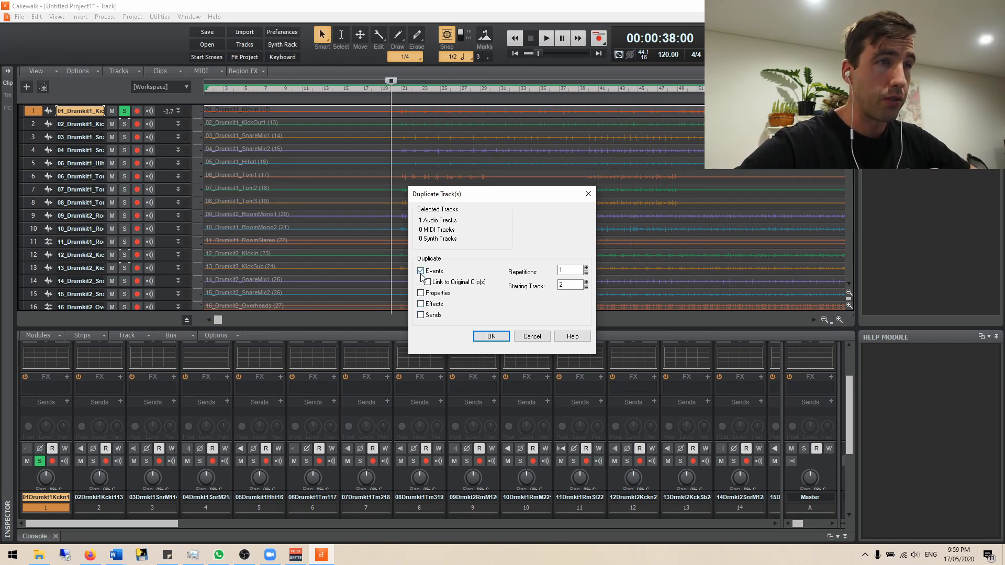
pyautogui.click(491, 337)
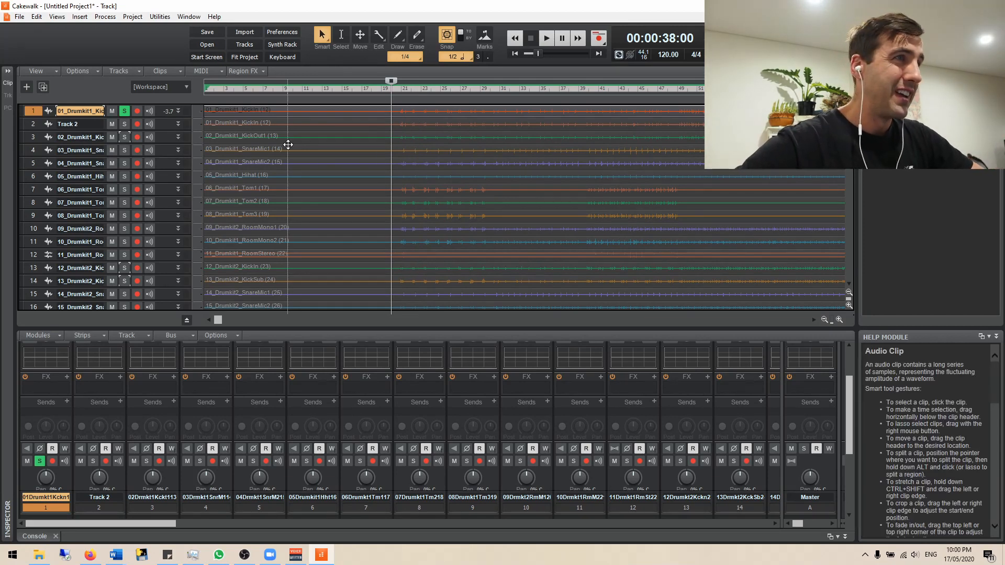
pyautogui.doubleClick(74, 124)
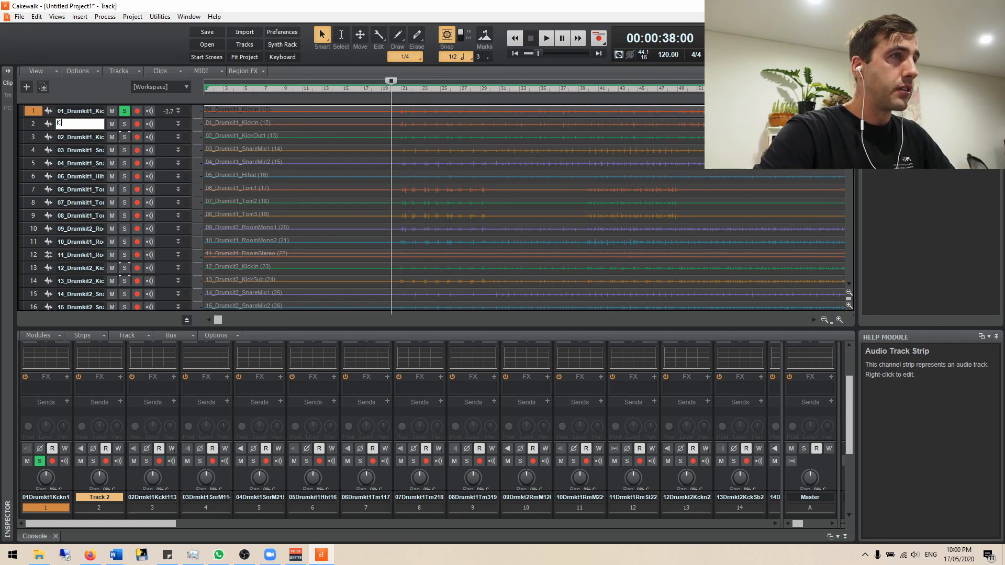
pyautogui.press('Return')
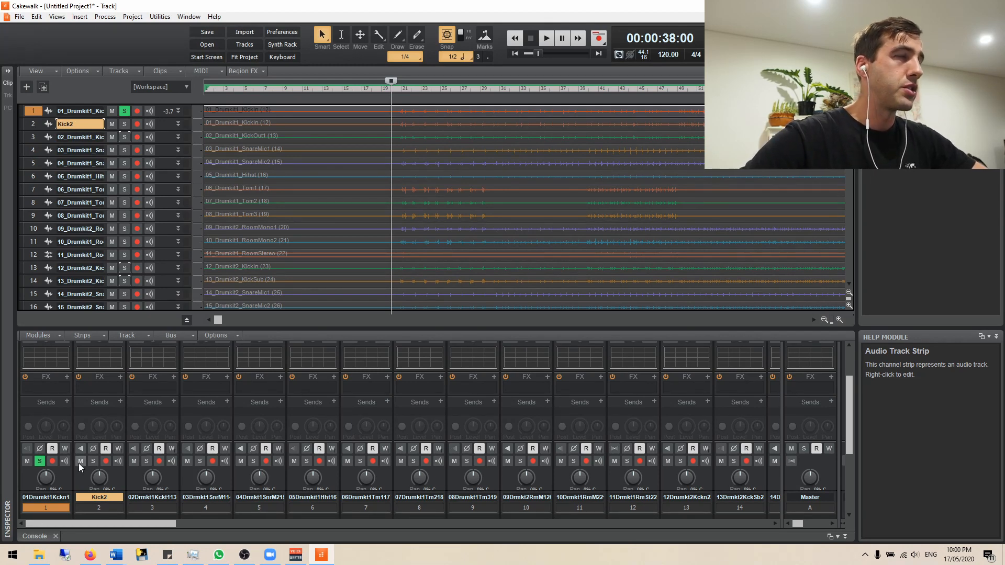
# Insert a Sonitus Equalizer in the effects rack of the original kick track.
pyautogui.click(58, 16)
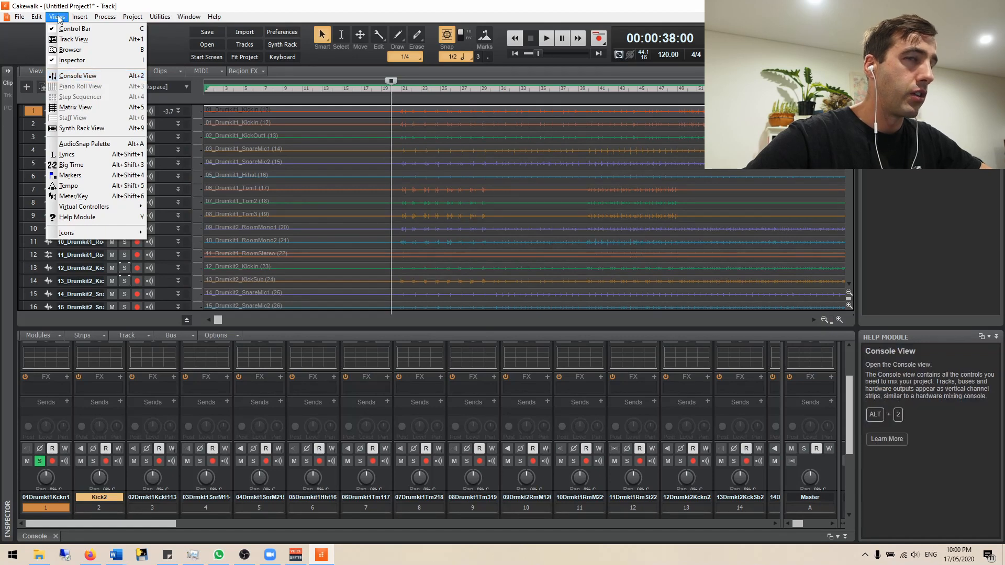
pyautogui.click(58, 16)
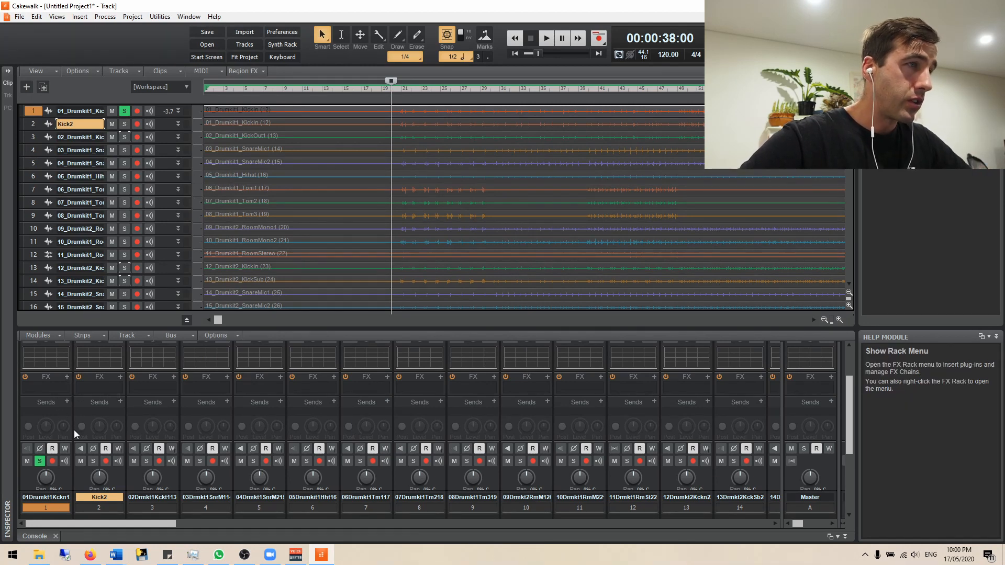
pyautogui.click(67, 375)
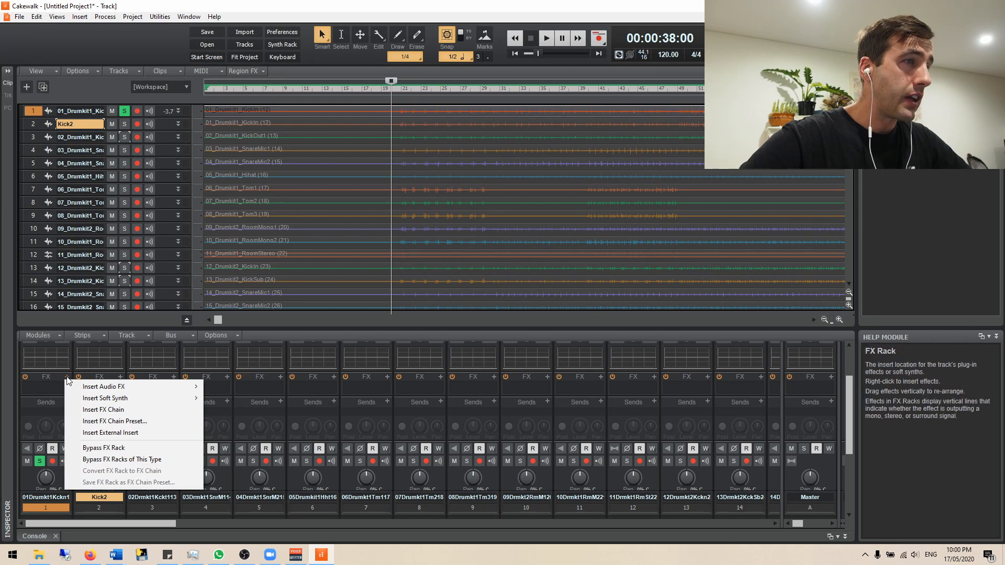
pyautogui.moveTo(95, 388)
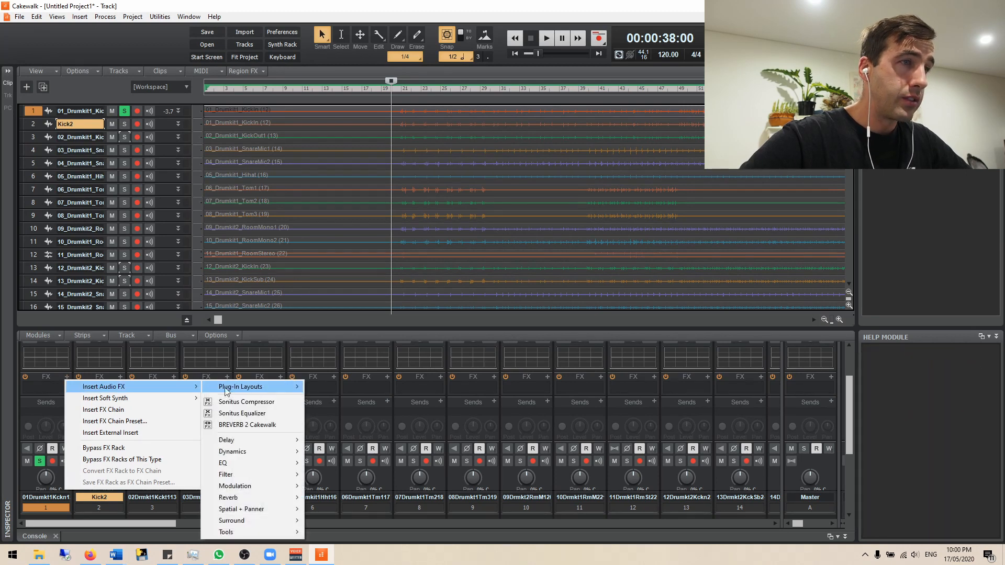
pyautogui.click(251, 413)
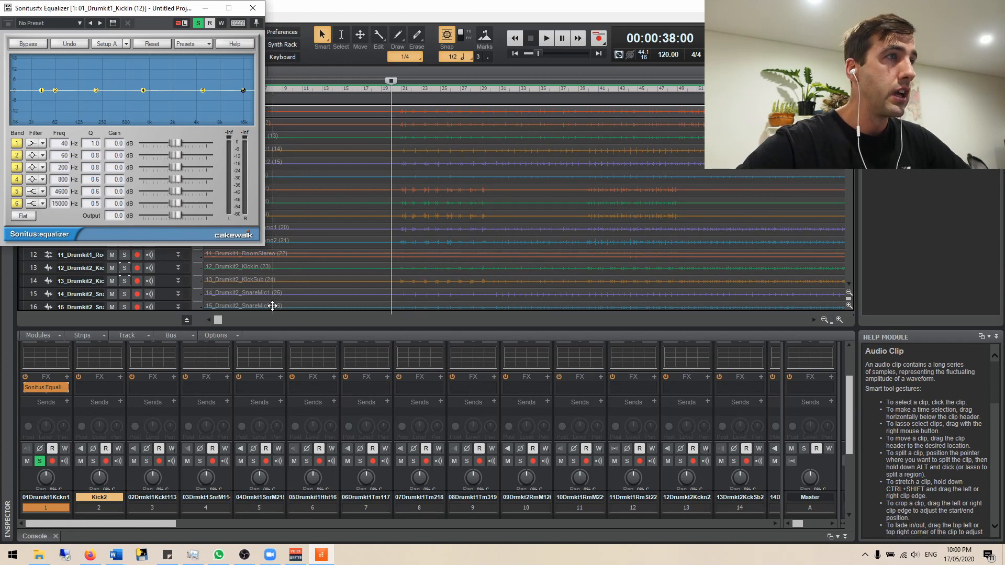
# During playback, set band 6 of the original kick's equalizer to a lowpass at about 466 Hz with Q 1.6, and close it.
pyautogui.press('space')
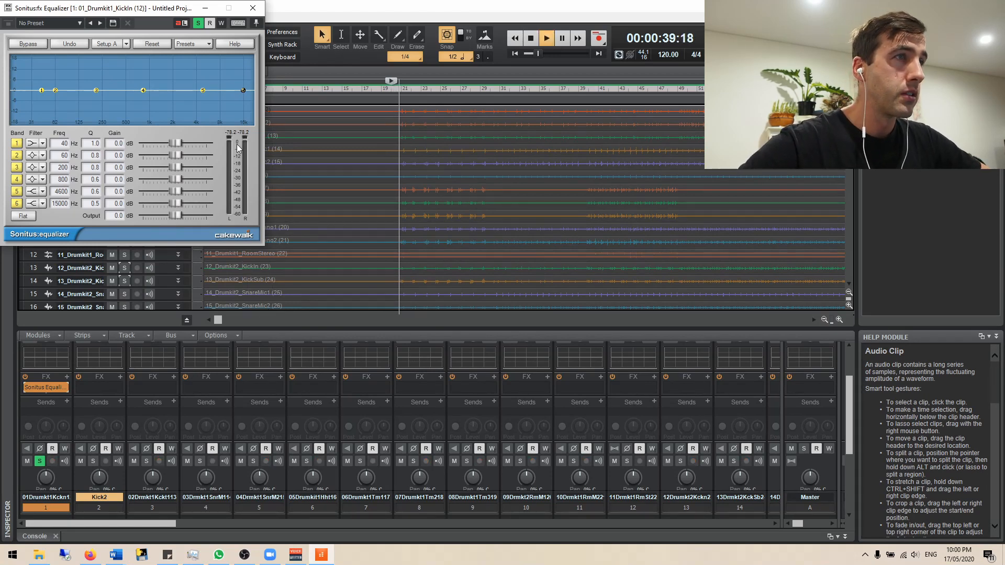
pyautogui.click(32, 204)
pyautogui.moveTo(246, 94); pyautogui.dragTo(132, 90)
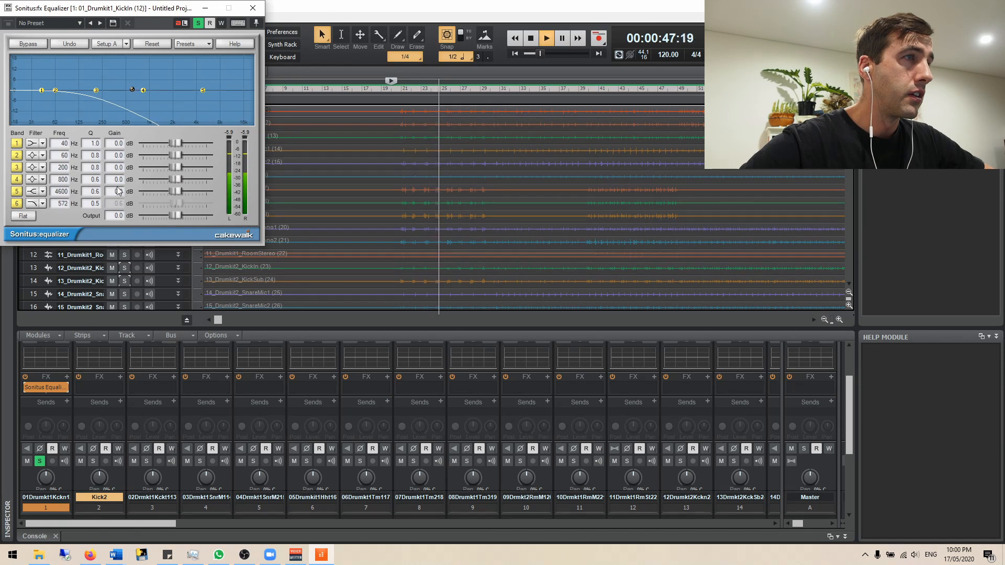
pyautogui.moveTo(96, 204); pyautogui.dragTo(99, 203)
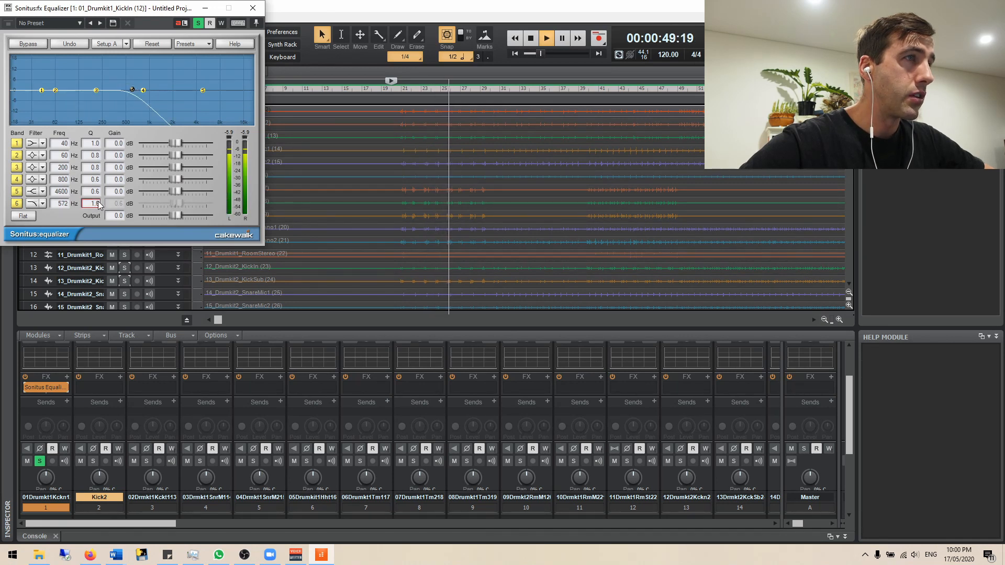
pyautogui.moveTo(132, 90); pyautogui.dragTo(125, 90)
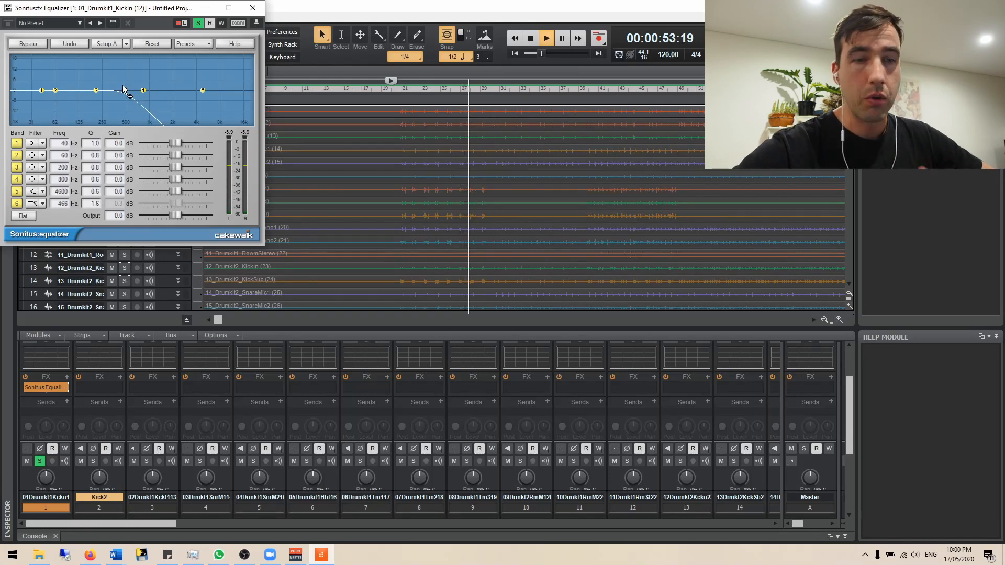
pyautogui.press('space')
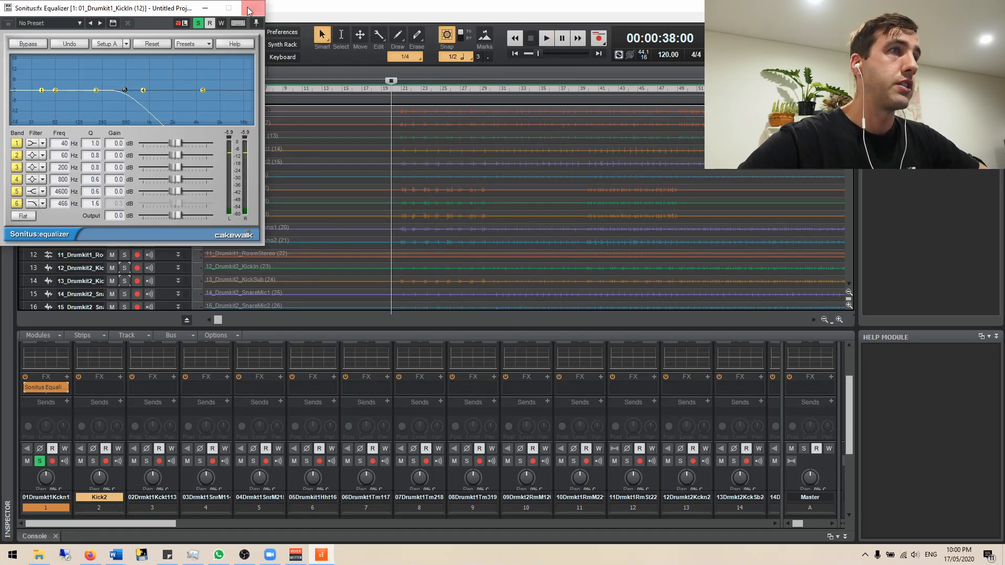
pyautogui.click(249, 8)
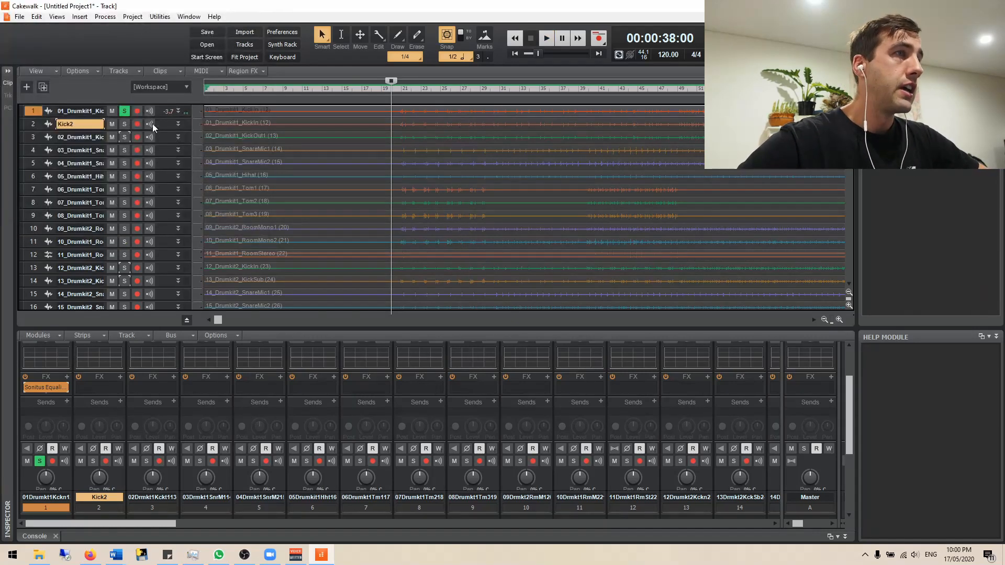
# Insert a Sonitus Equalizer on the Kick2 track and set its band 1 to a highpass at about 308 Hz.
pyautogui.click(118, 378)
pyautogui.moveTo(157, 386)
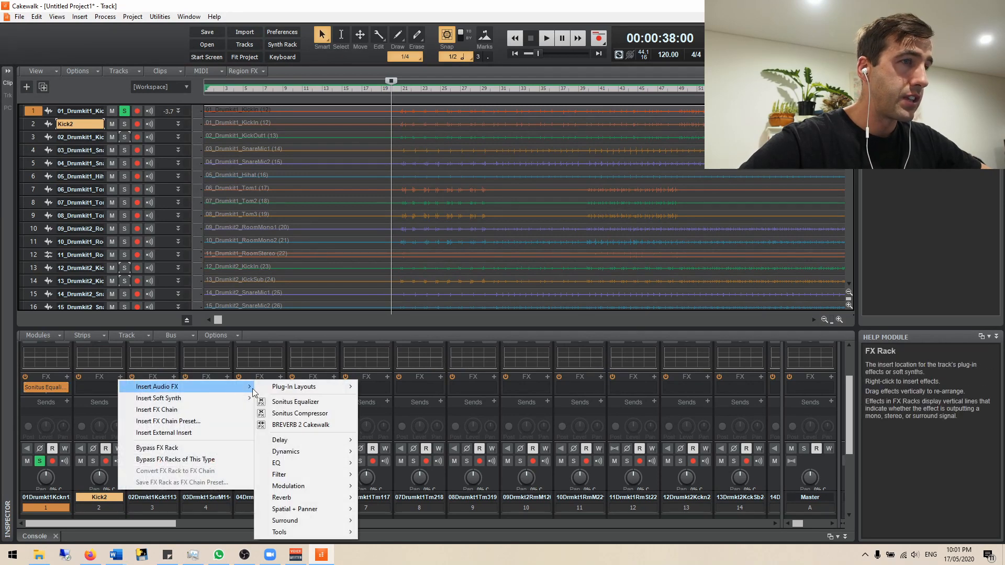
pyautogui.click(295, 402)
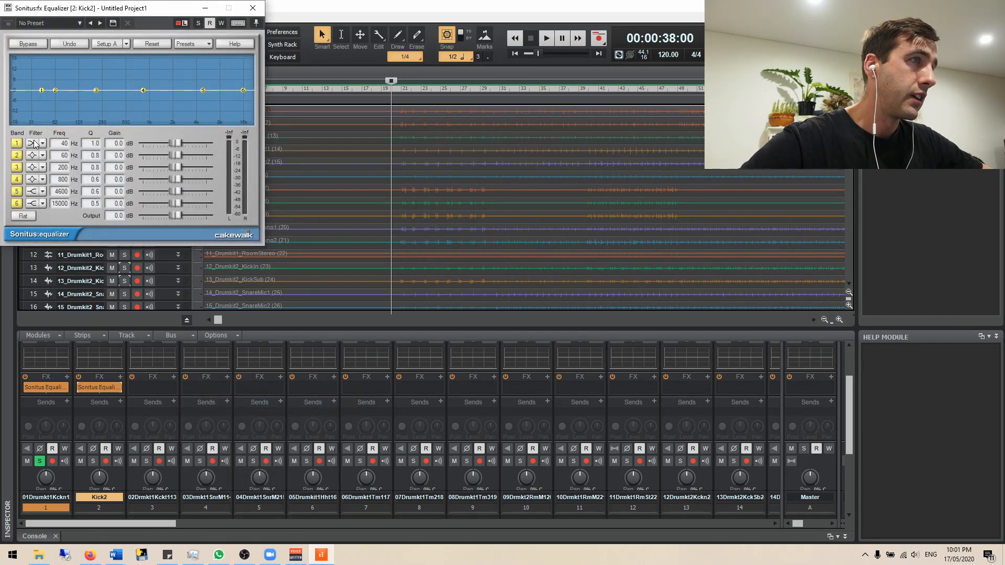
pyautogui.click(42, 145)
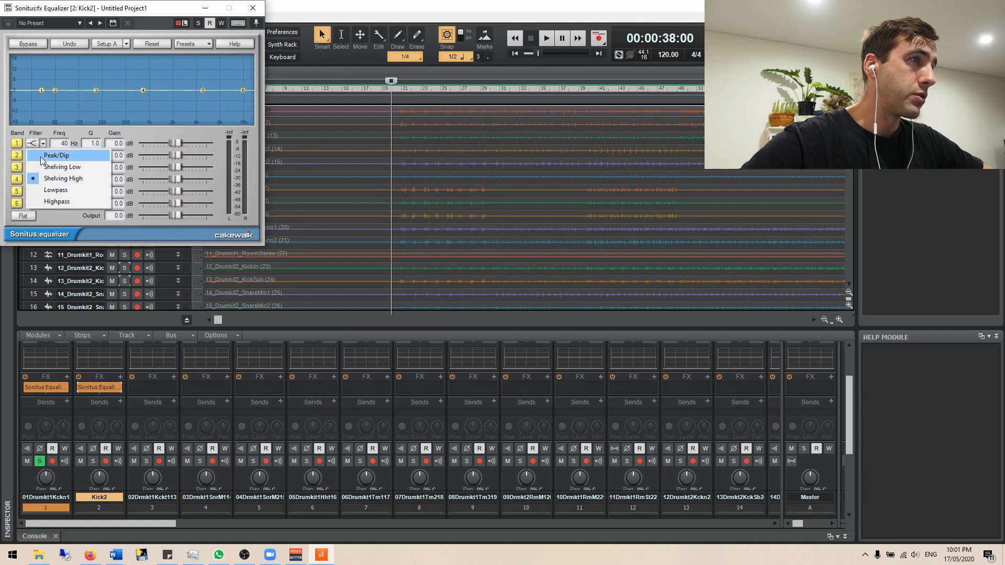
pyautogui.click(46, 200)
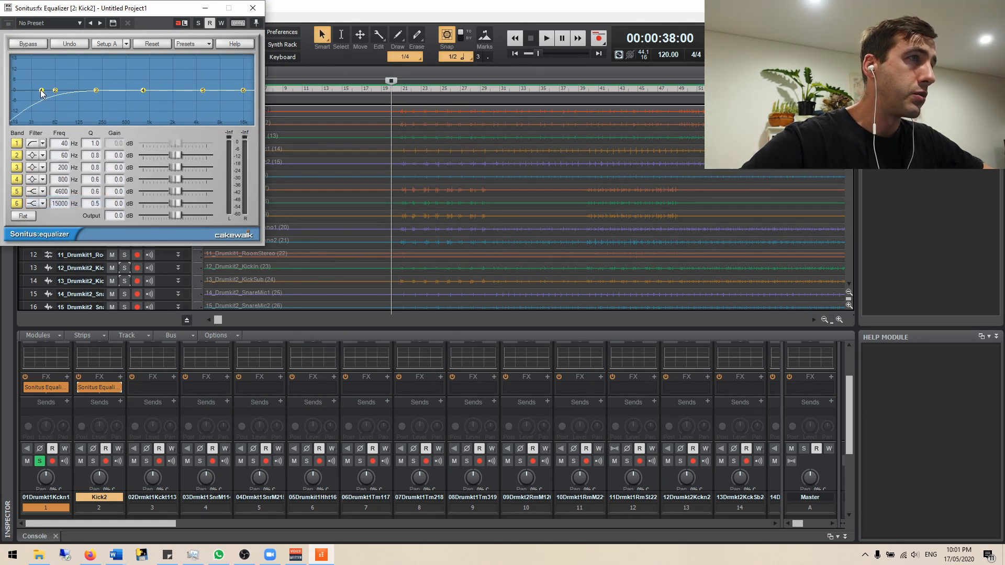
pyautogui.moveTo(48, 90); pyautogui.dragTo(112, 88)
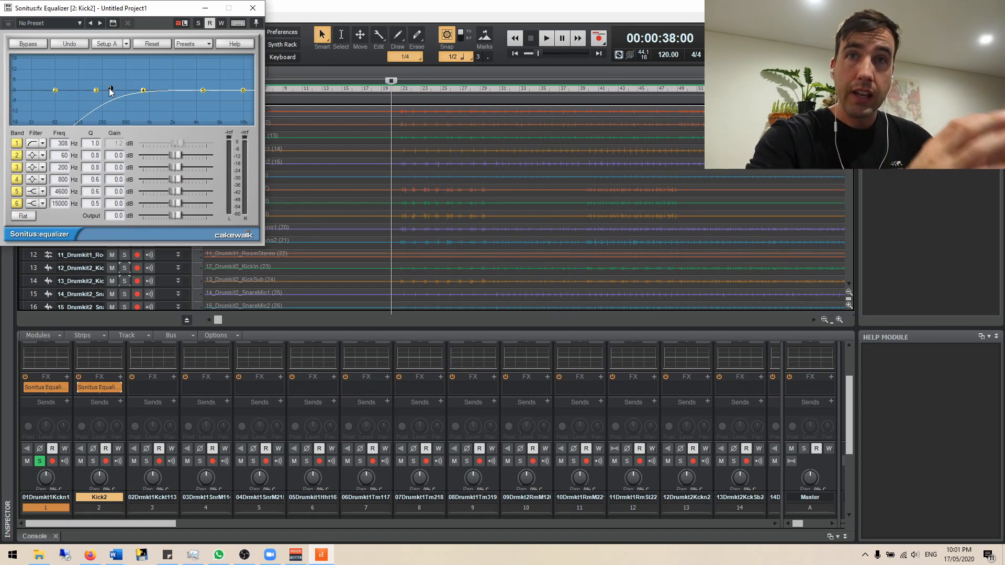
# Start playback, close the equalizer, and switch the solo from the original kick track to Kick2.
pyautogui.press('space')
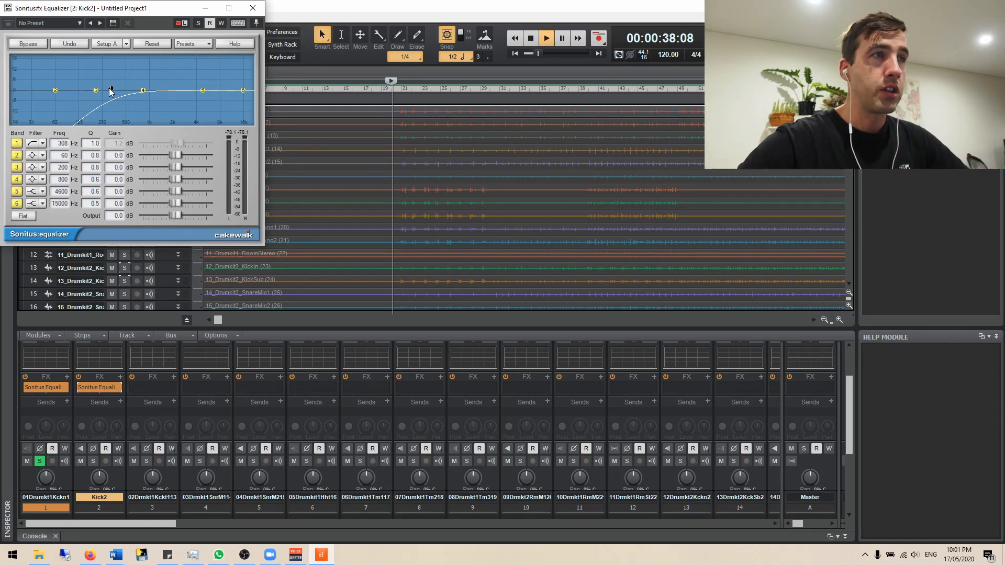
pyautogui.click(253, 8)
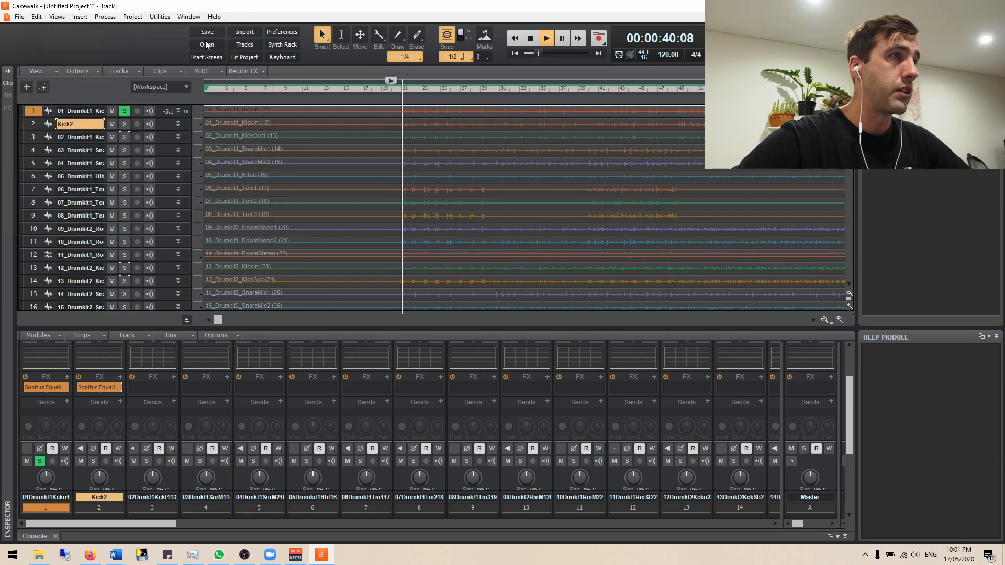
pyautogui.click(124, 111)
pyautogui.click(124, 124)
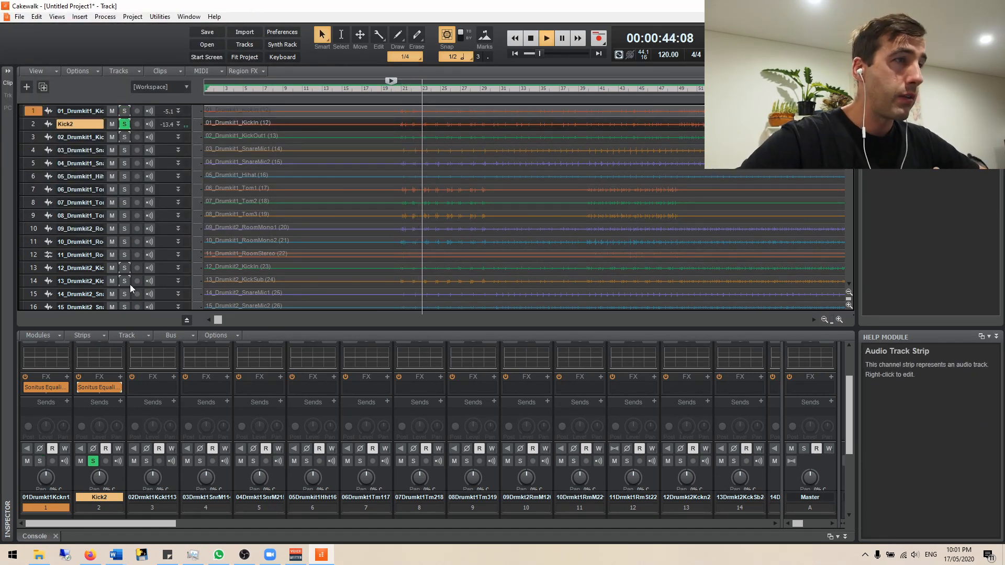
# Boost band 4 of Kick2's equalizer by about 5.2 dB at 3083 Hz with Q 3.3, and solo the original kick track alongside it.
pyautogui.doubleClick(98, 387)
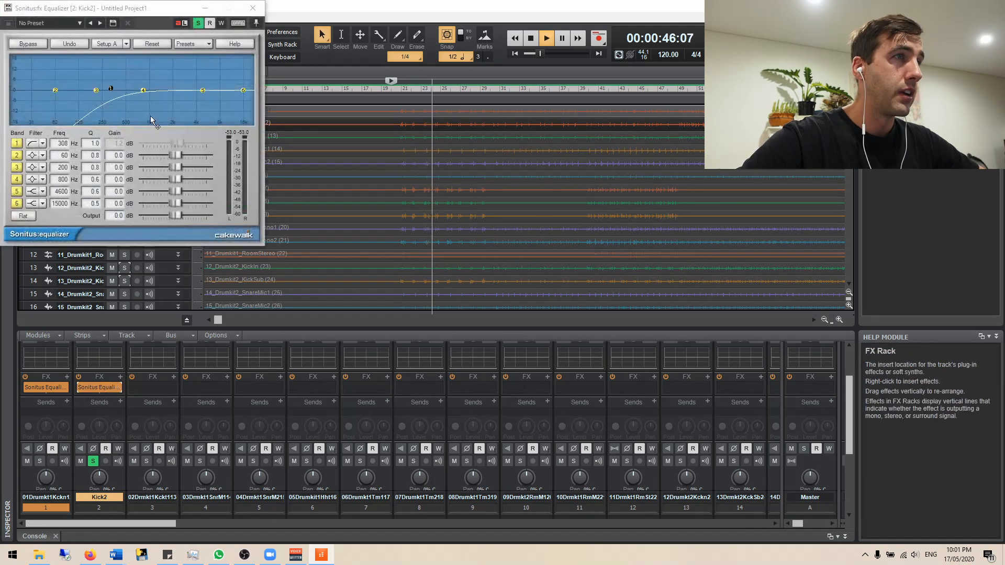
pyautogui.moveTo(144, 90); pyautogui.dragTo(171, 85)
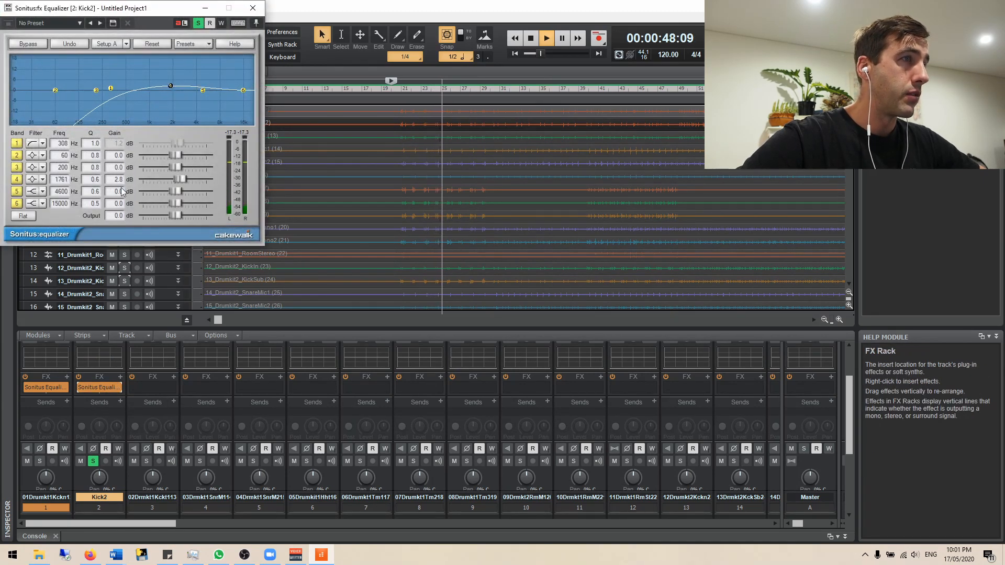
pyautogui.scroll(7, 94, 180)
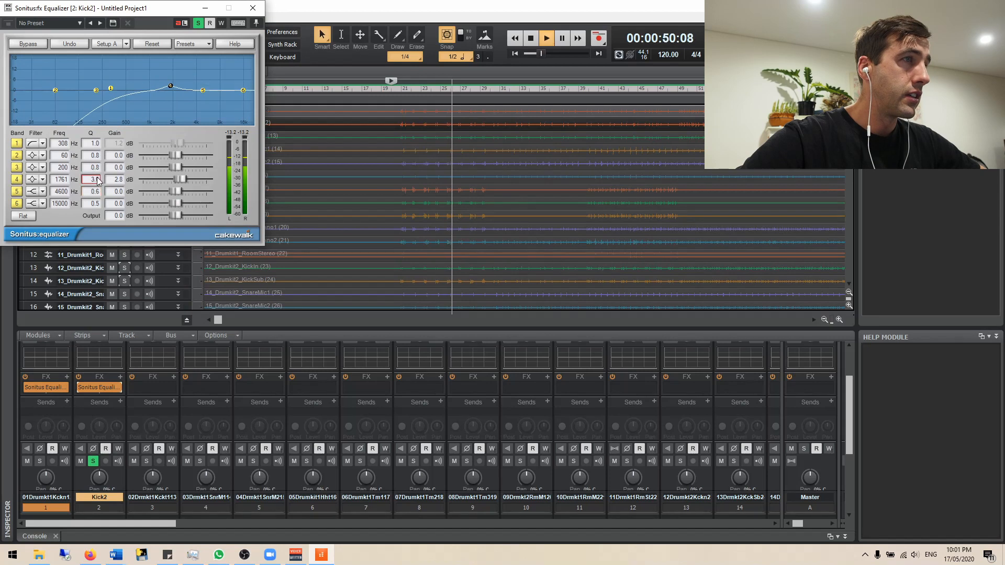
pyautogui.moveTo(170, 85); pyautogui.dragTo(189, 82)
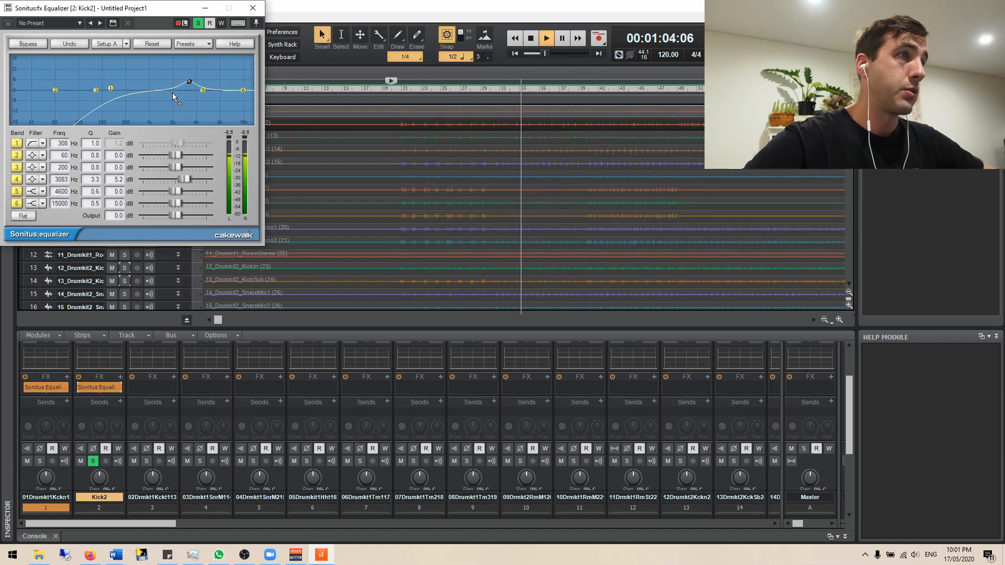
pyautogui.click(253, 8)
pyautogui.click(128, 111)
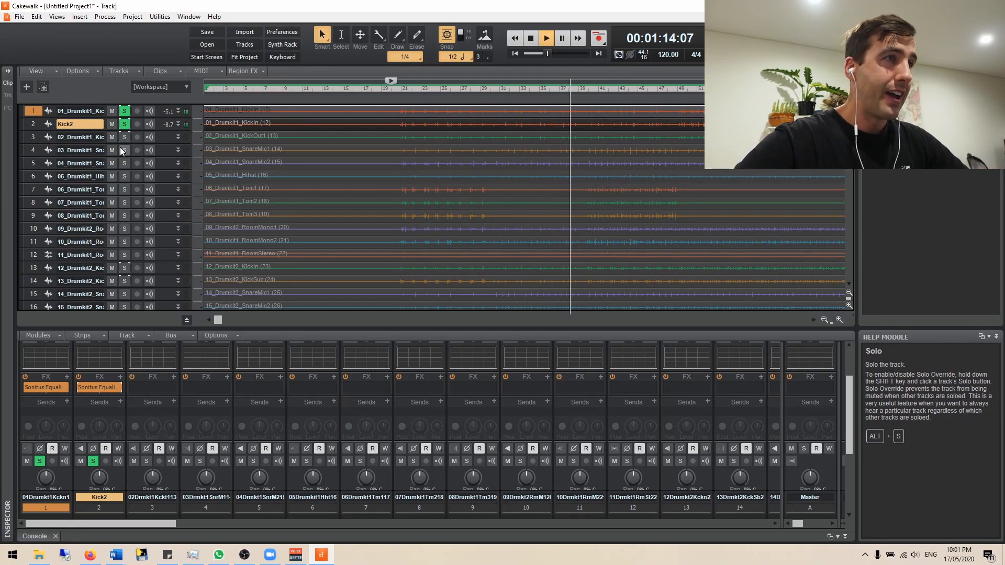
# Stop playback and turn off solo on the Kick2 and original kick tracks.
pyautogui.press('space')
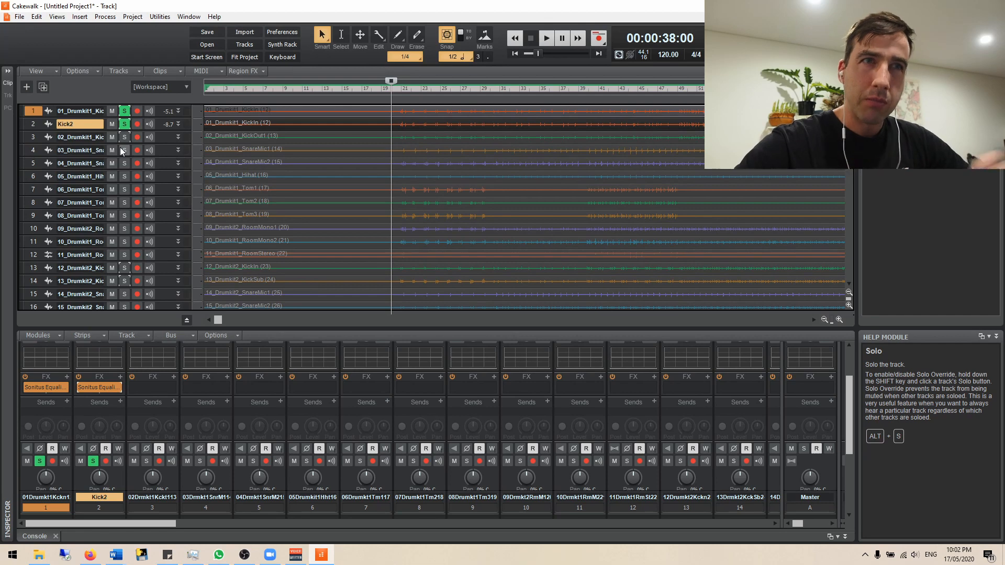
pyautogui.rightClick(150, 386)
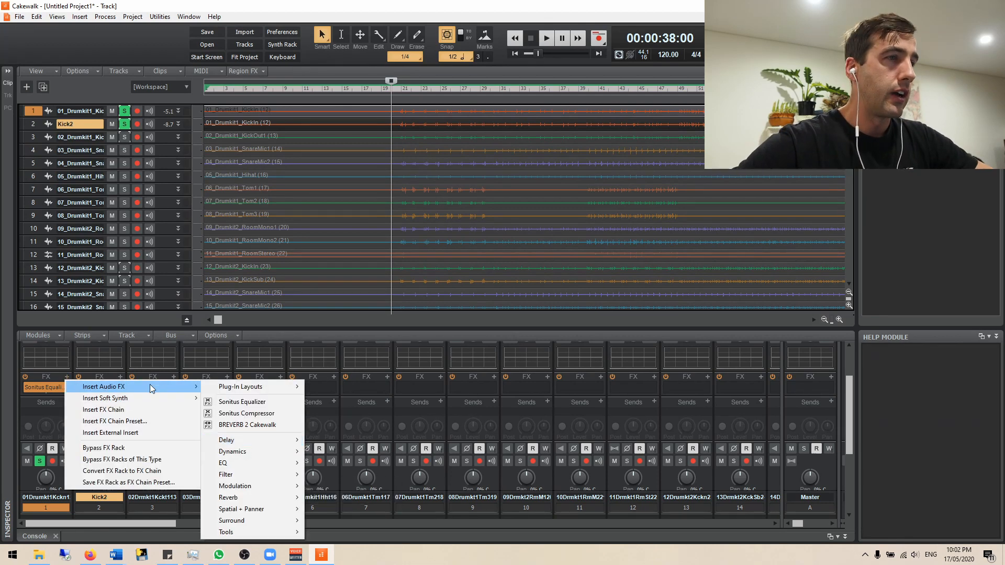
pyautogui.click(159, 357)
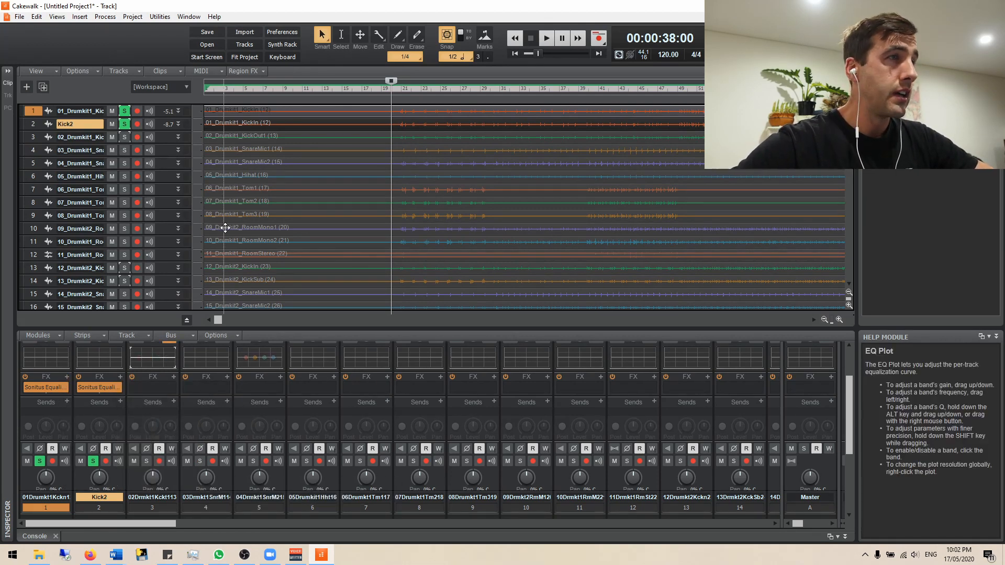
pyautogui.click(124, 123)
pyautogui.click(124, 111)
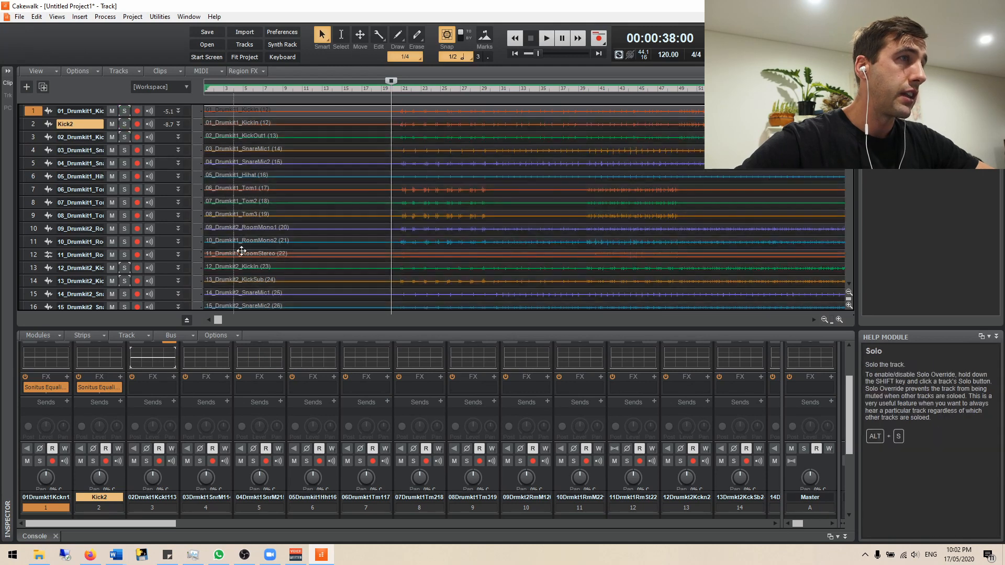
# Solo the 27_Bass track, listen to it, and stop playback.
pyautogui.scroll(-8, 218, 220)
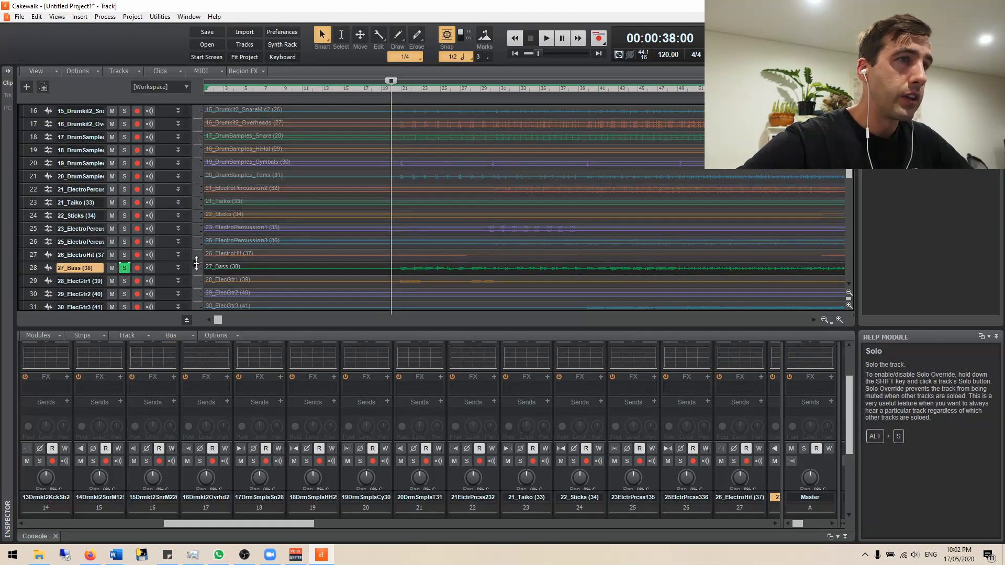
pyautogui.press('space')
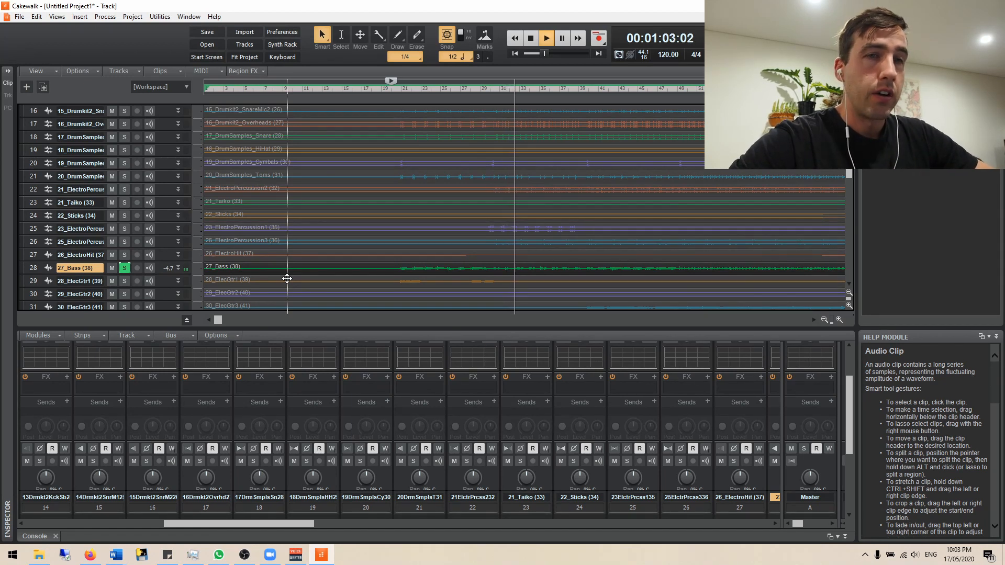
pyautogui.press('space')
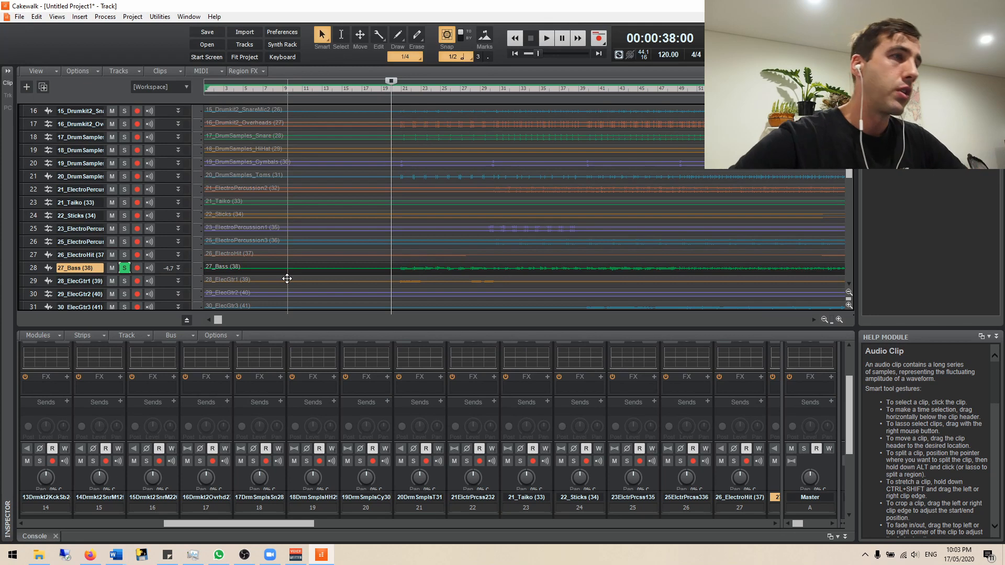
# Duplicate the 27_Bass track once with only its events, with 29 as the starting track.
pyautogui.rightClick(34, 268)
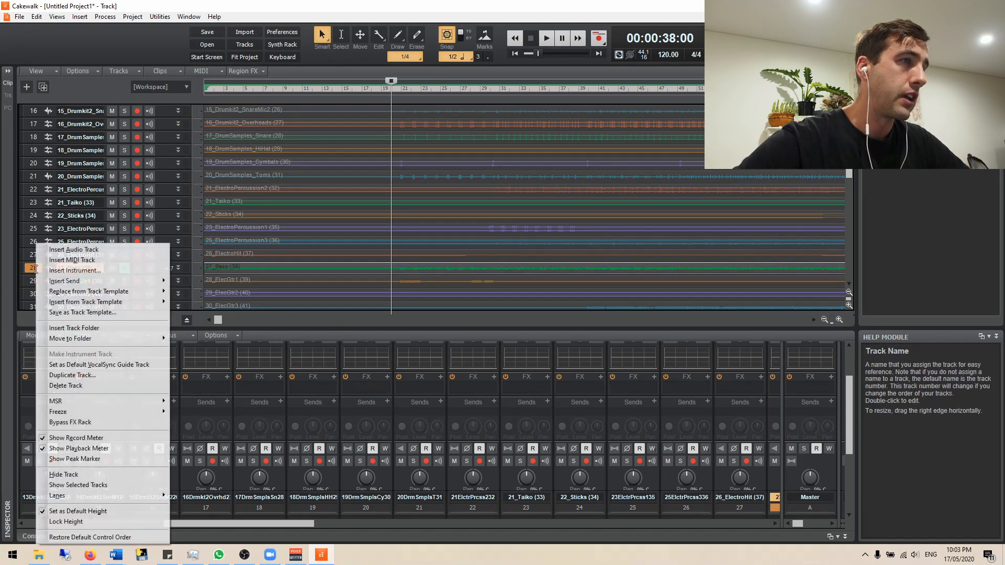
pyautogui.click(90, 374)
pyautogui.click(421, 271)
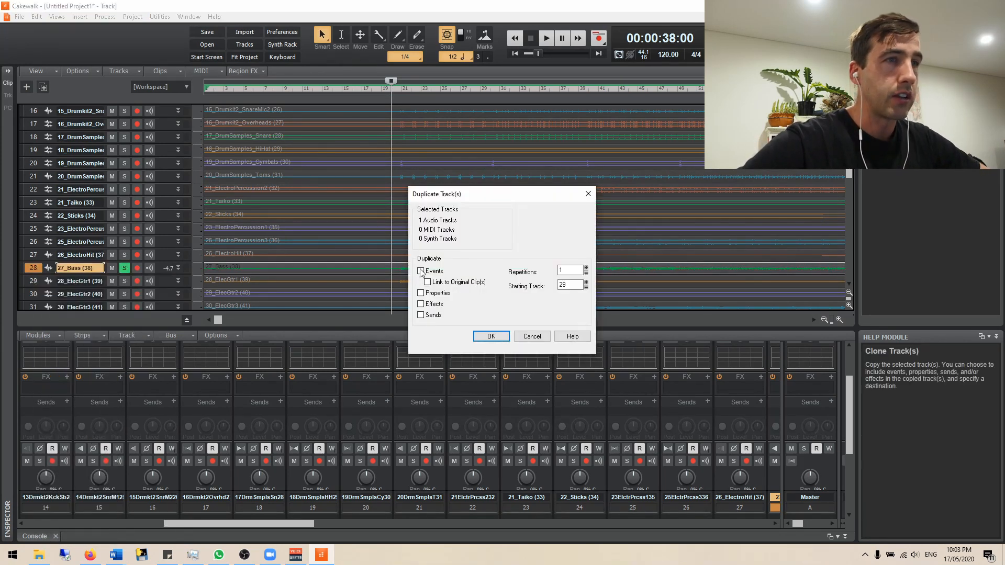
pyautogui.click(491, 337)
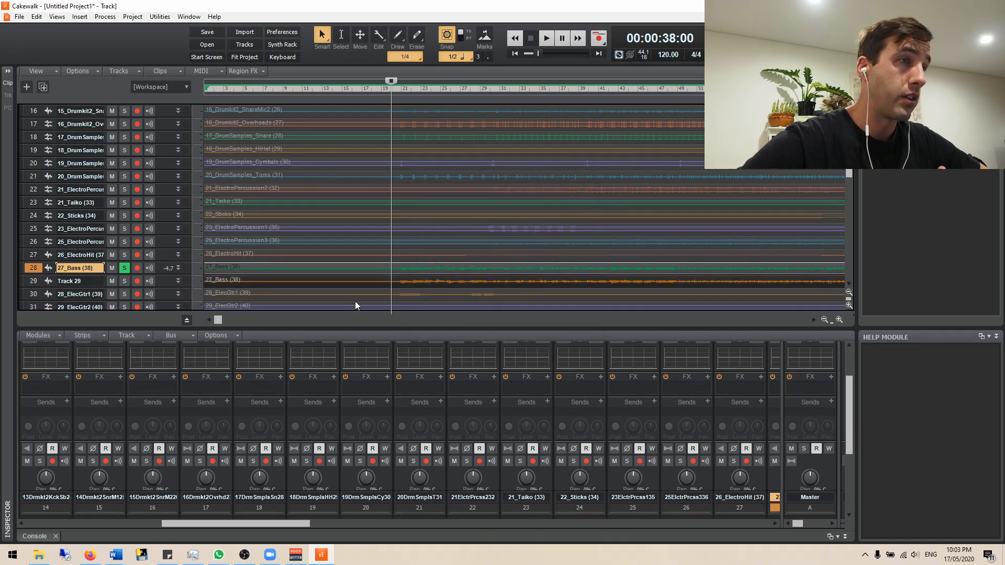
# Rename the duplicated bass track, Track 29, as Bass 2.
pyautogui.click(86, 281)
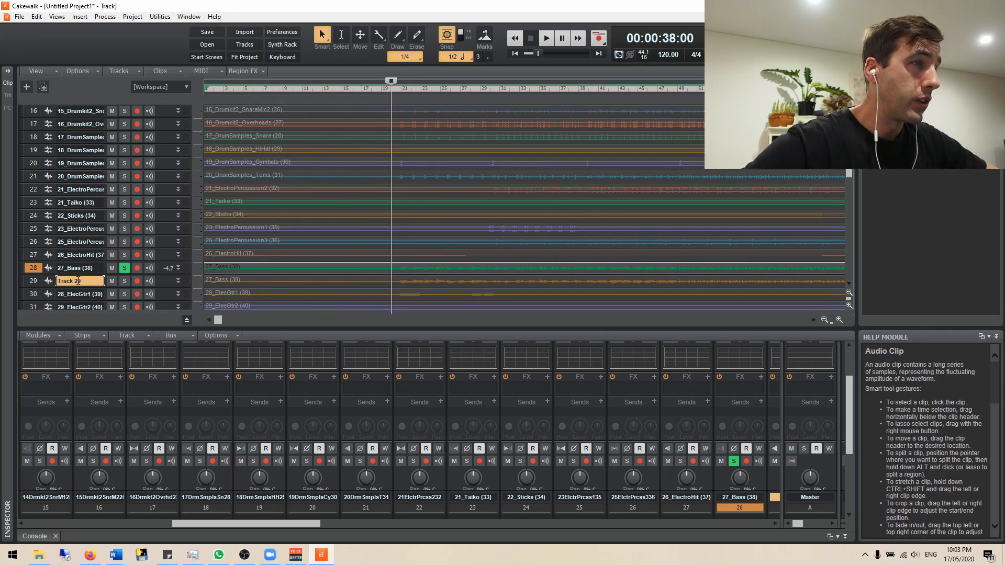
pyautogui.doubleClick(84, 281)
pyautogui.write('Bass 2')
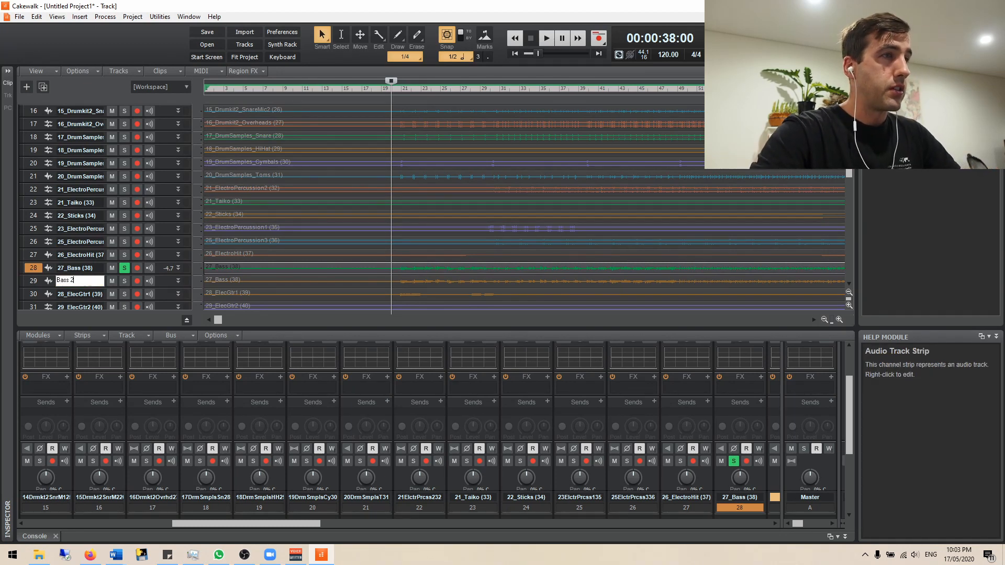
pyautogui.press('Return')
# Widen the console's bus section and rename the Metronome bus as Bass.
pyautogui.scroll(-3, 362, 231)
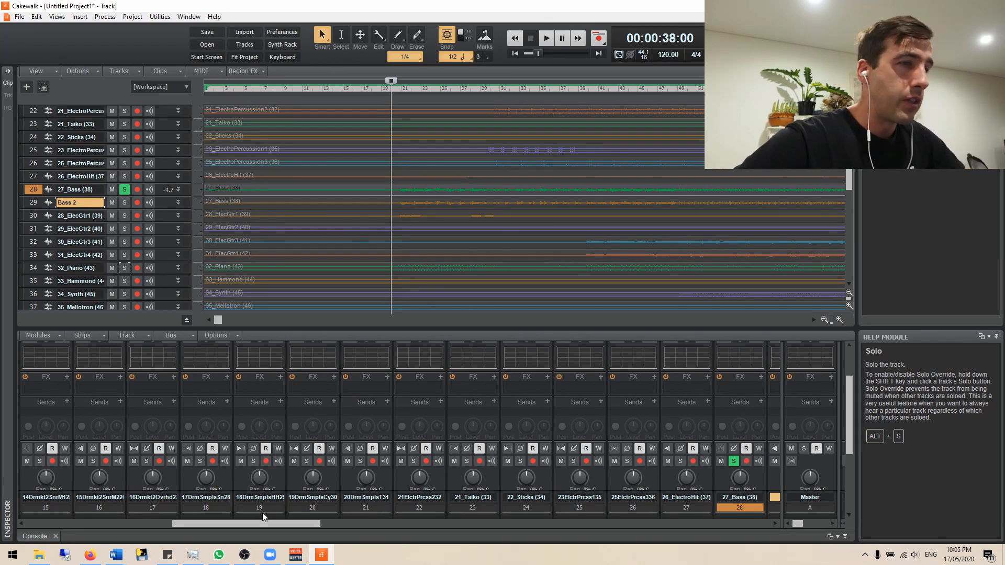
pyautogui.moveTo(264, 523); pyautogui.dragTo(733, 550)
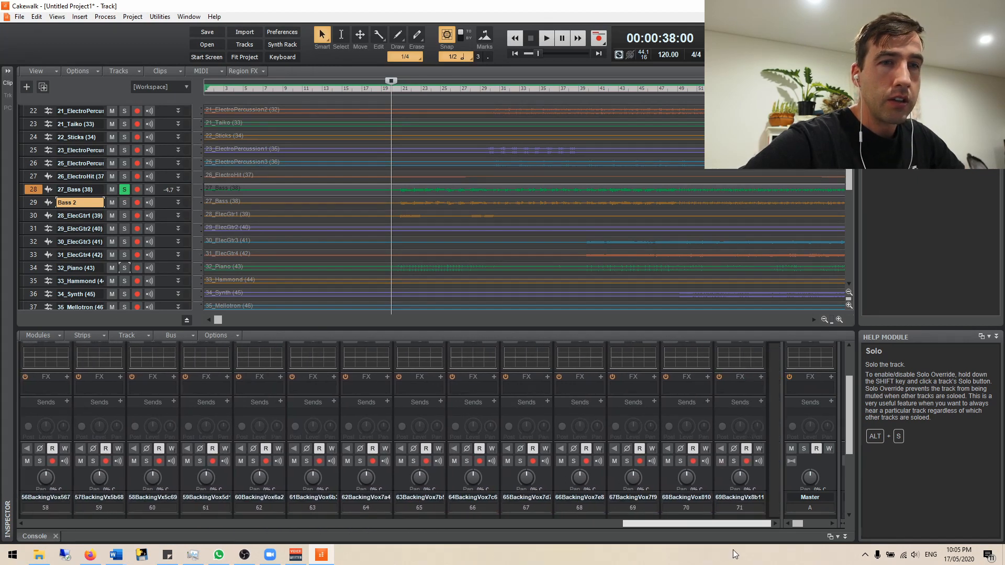
pyautogui.moveTo(783, 500); pyautogui.dragTo(621, 488)
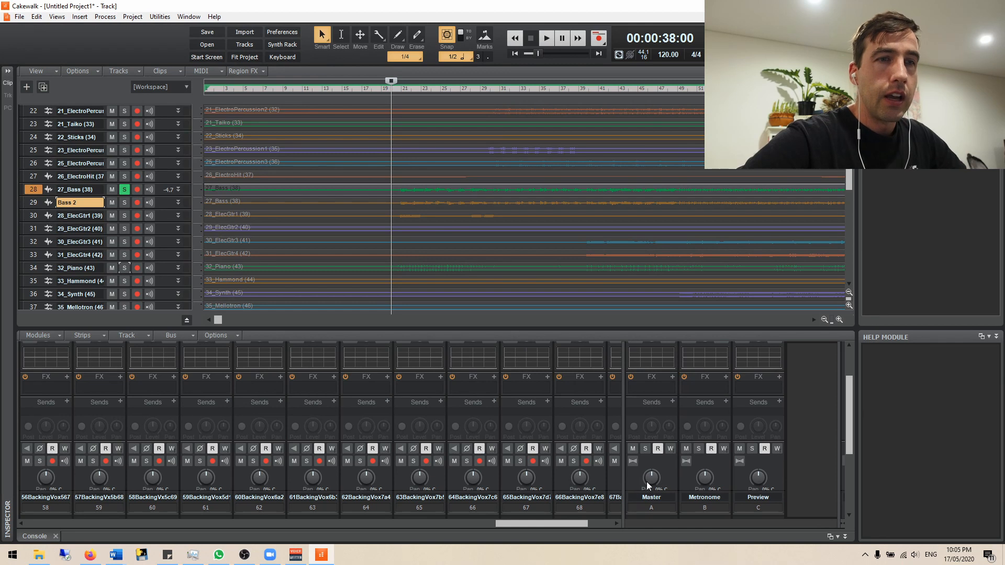
pyautogui.doubleClick(704, 497)
pyautogui.write('Bas')
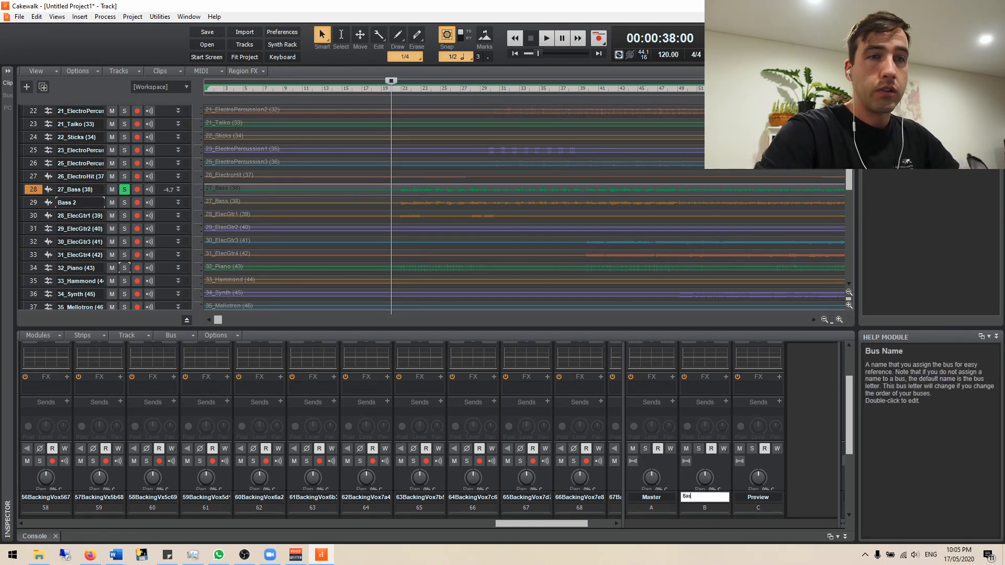
# Rename the Preview bus as Kick and add another bus after it.
pyautogui.click(759, 497)
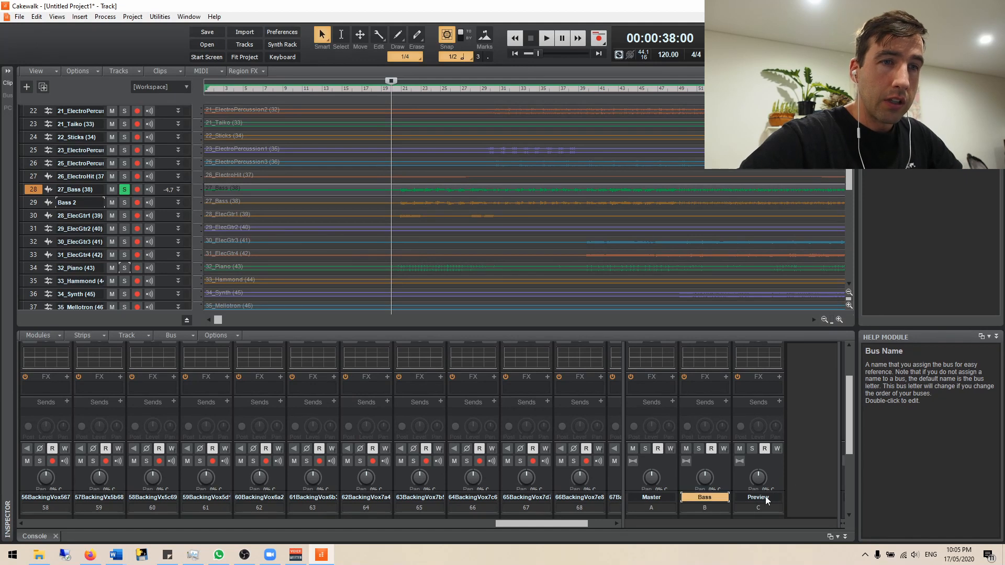
pyautogui.doubleClick(759, 497)
pyautogui.write('Kick')
pyautogui.press('Return')
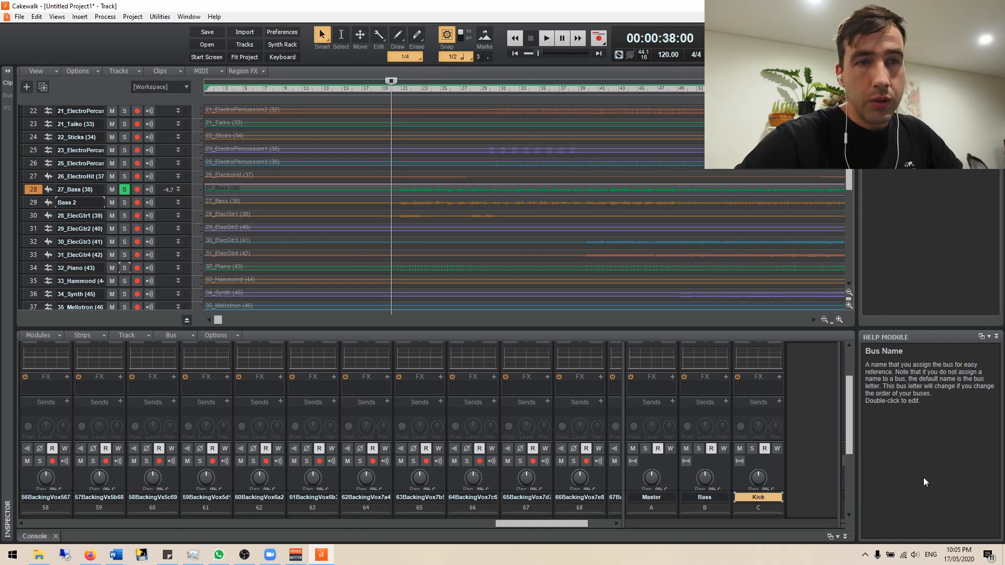
pyautogui.rightClick(805, 435)
pyautogui.click(812, 440)
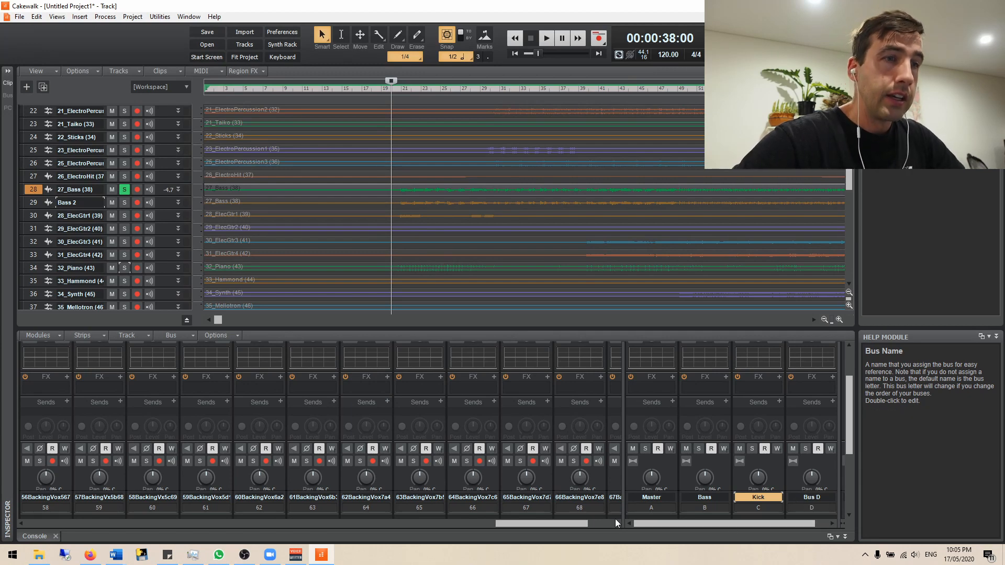
# Route the outputs of 27_Bass and Bass 2 to the Bass bus, and check the bus signal with a short playback.
pyautogui.moveTo(565, 523); pyautogui.dragTo(444, 522)
pyautogui.moveTo(443, 563); pyautogui.dragTo(320, 554)
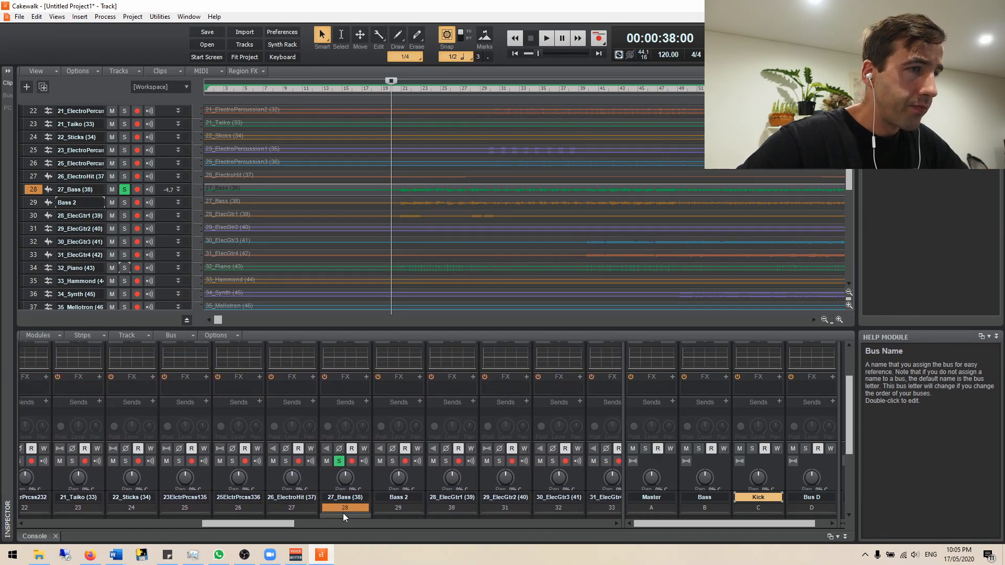
pyautogui.scroll(-3, 360, 492)
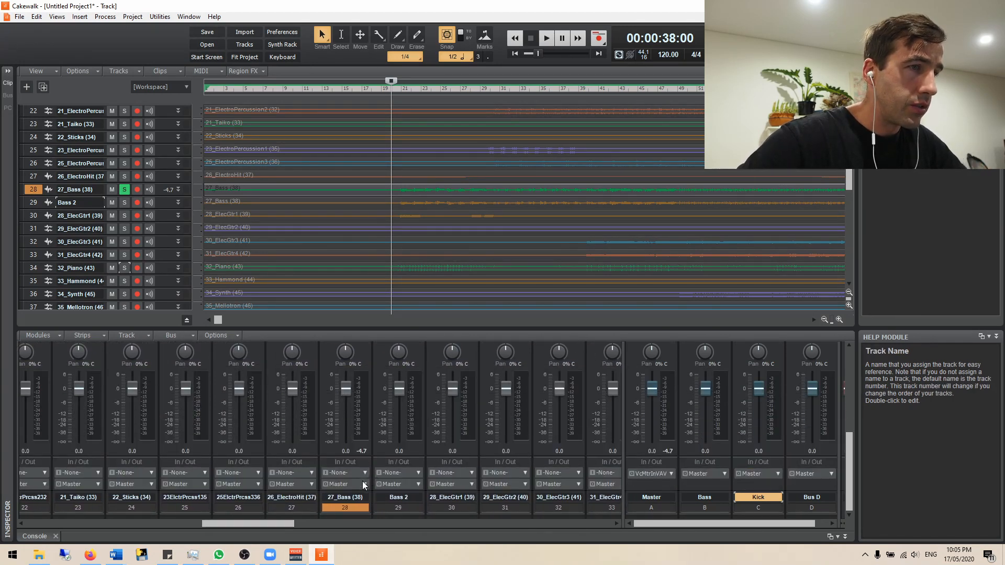
pyautogui.click(363, 485)
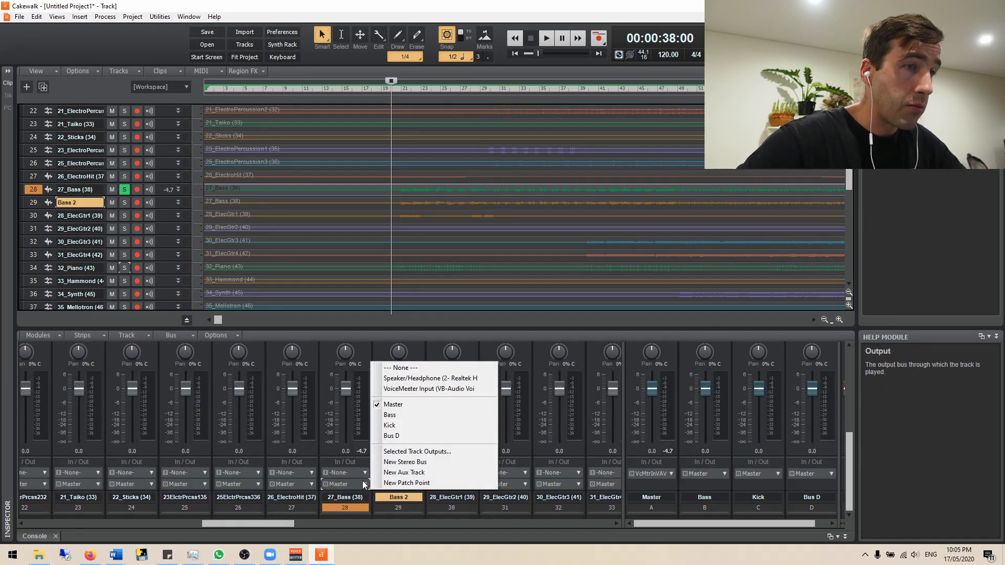
pyautogui.click(395, 414)
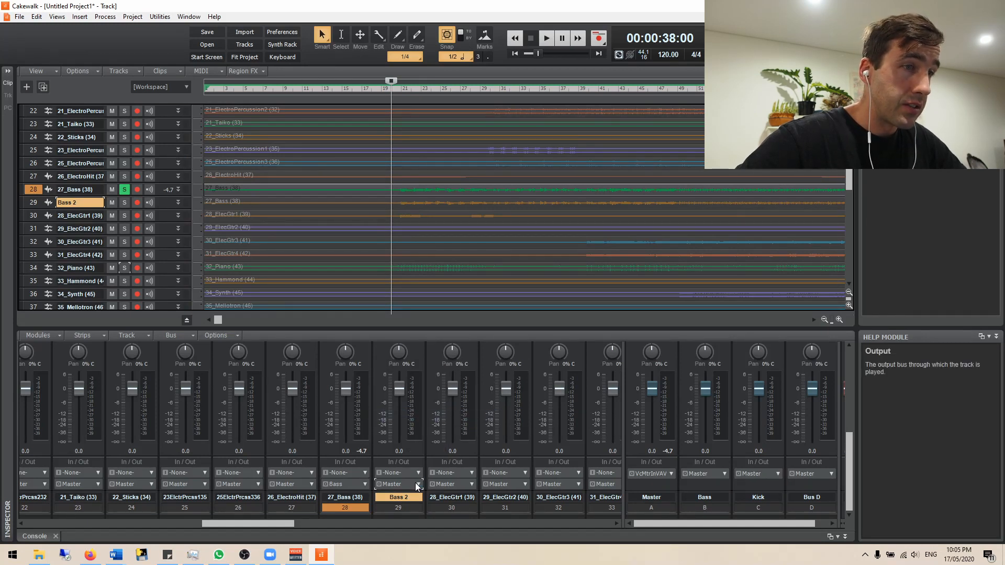
pyautogui.click(415, 483)
pyautogui.click(453, 415)
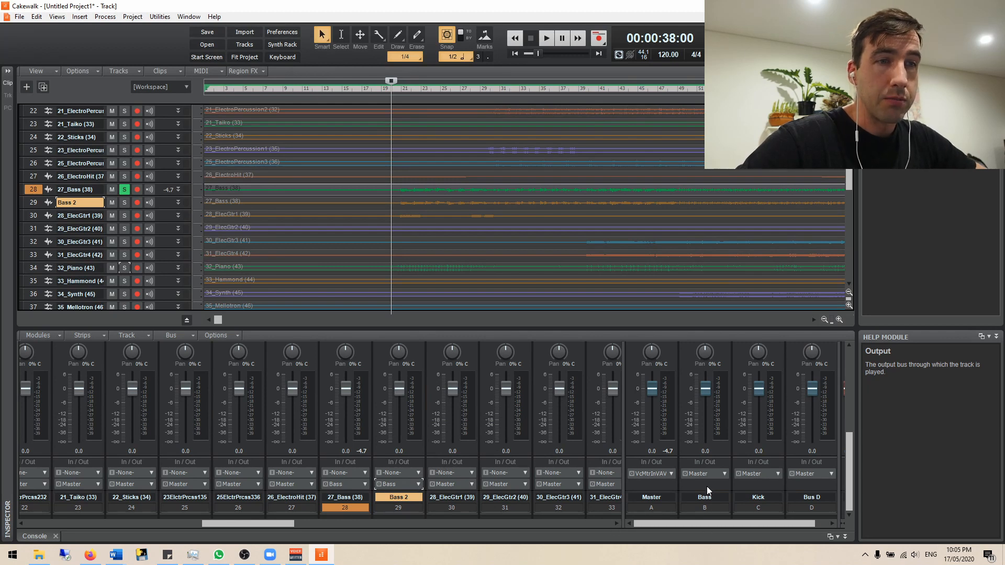
pyautogui.press('space')
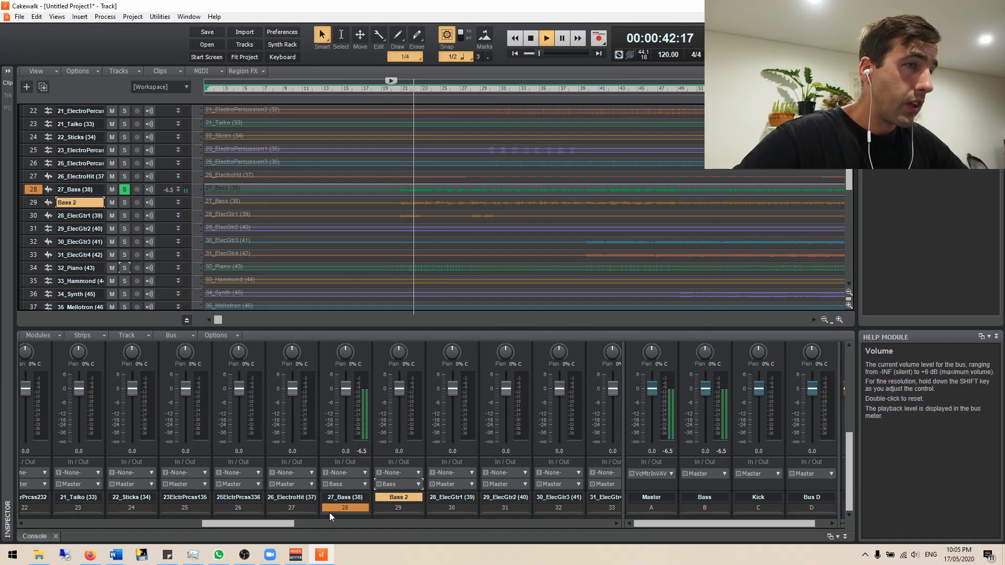
pyautogui.press('space')
# Route the outputs of the original kick track and Kick2 to the Kick bus.
pyautogui.moveTo(269, 523); pyautogui.dragTo(67, 519)
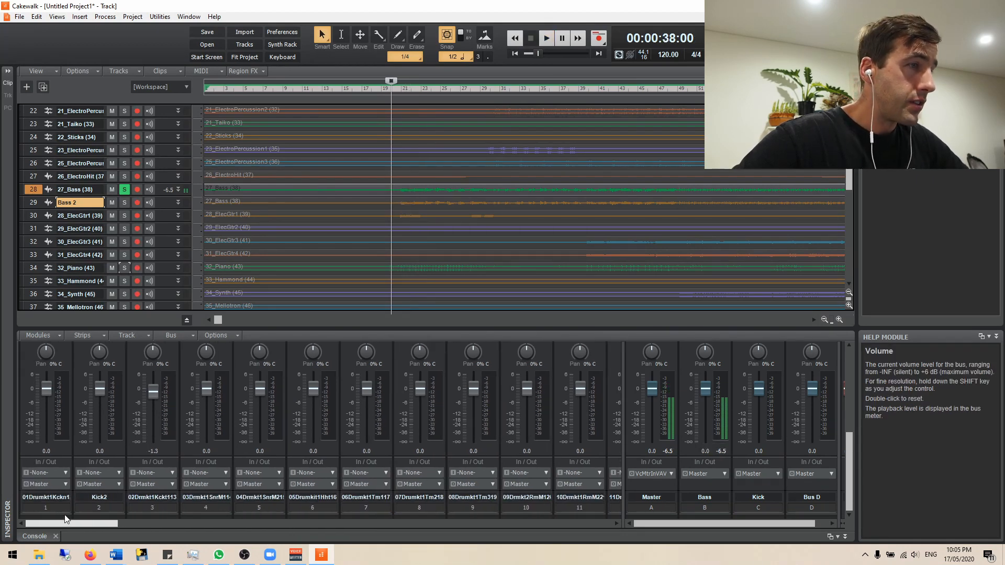
pyautogui.click(58, 483)
pyautogui.click(103, 425)
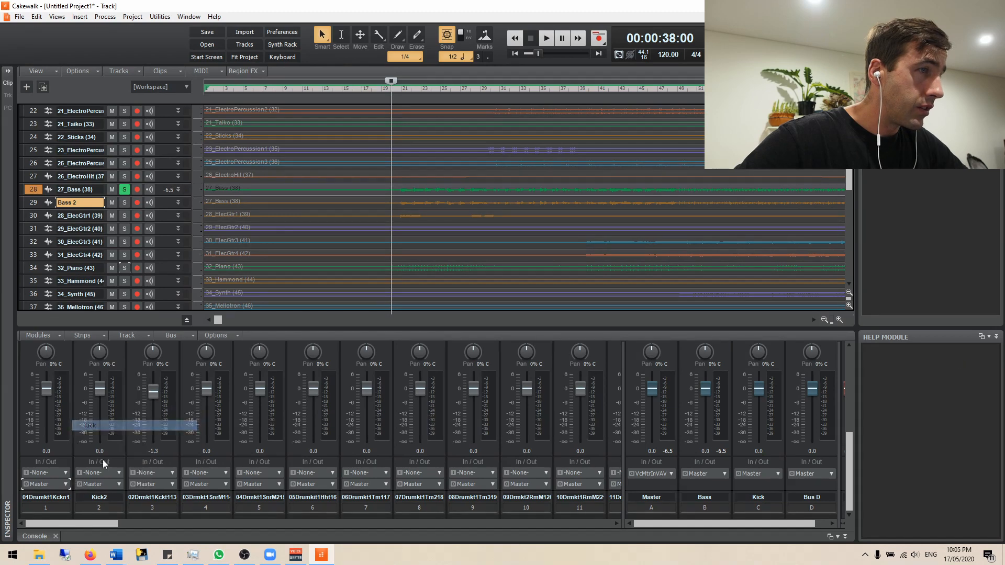
pyautogui.click(117, 486)
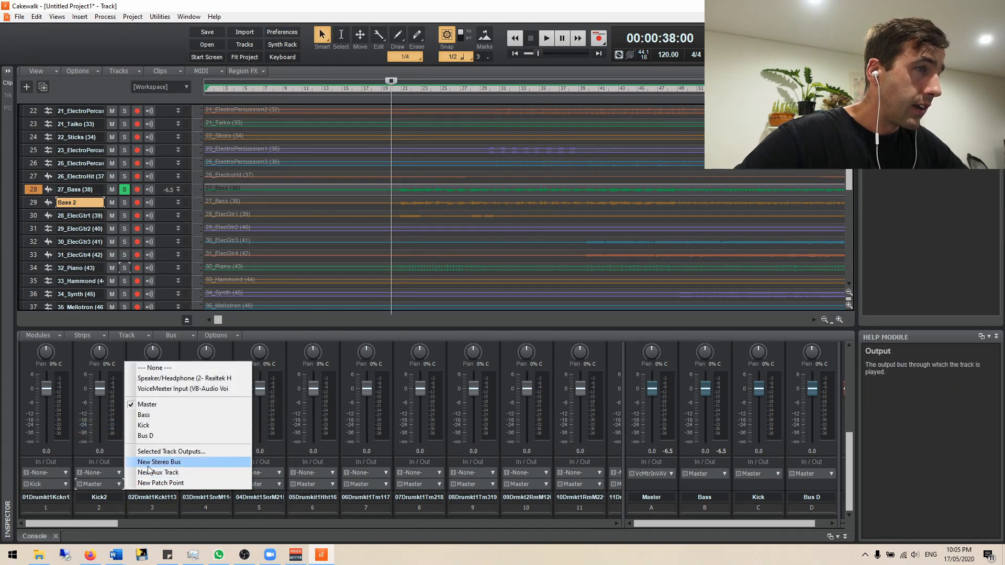
pyautogui.click(153, 426)
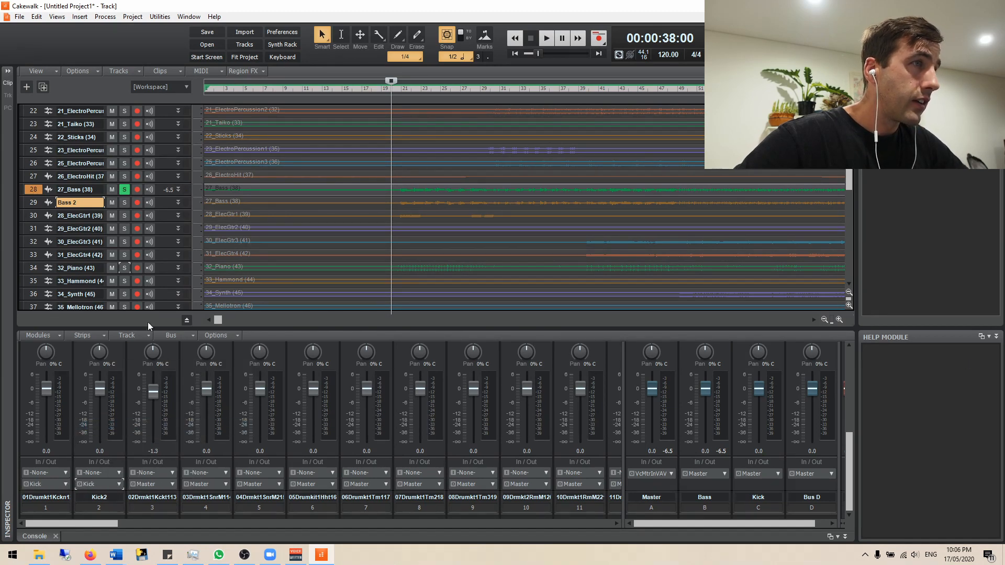
# Turn off solo on 27_Bass, solo the Kick bus, and start playback.
pyautogui.click(124, 189)
pyautogui.moveTo(99, 522); pyautogui.dragTo(2, 520)
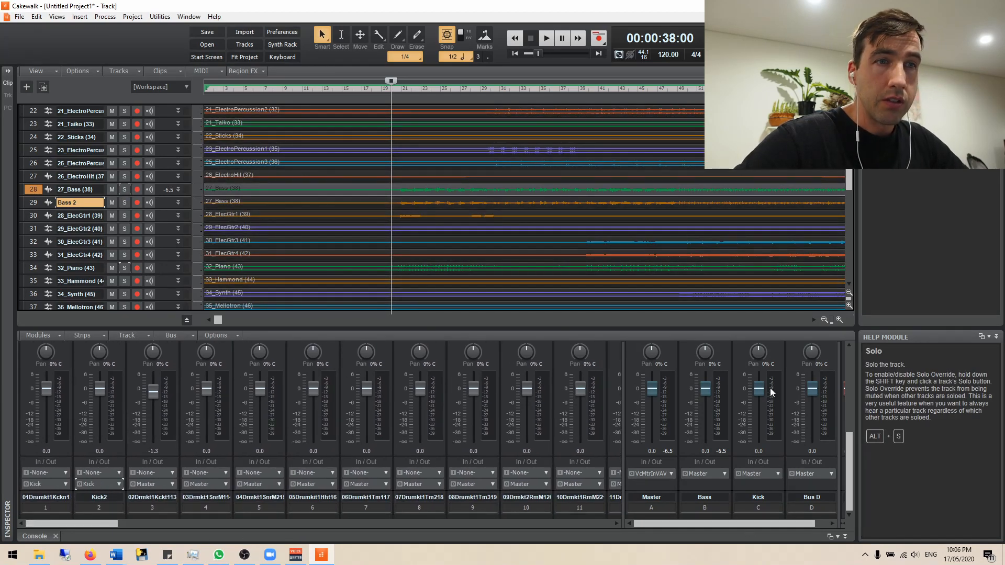
pyautogui.scroll(2, 780, 378)
pyautogui.click(752, 376)
pyautogui.press('space')
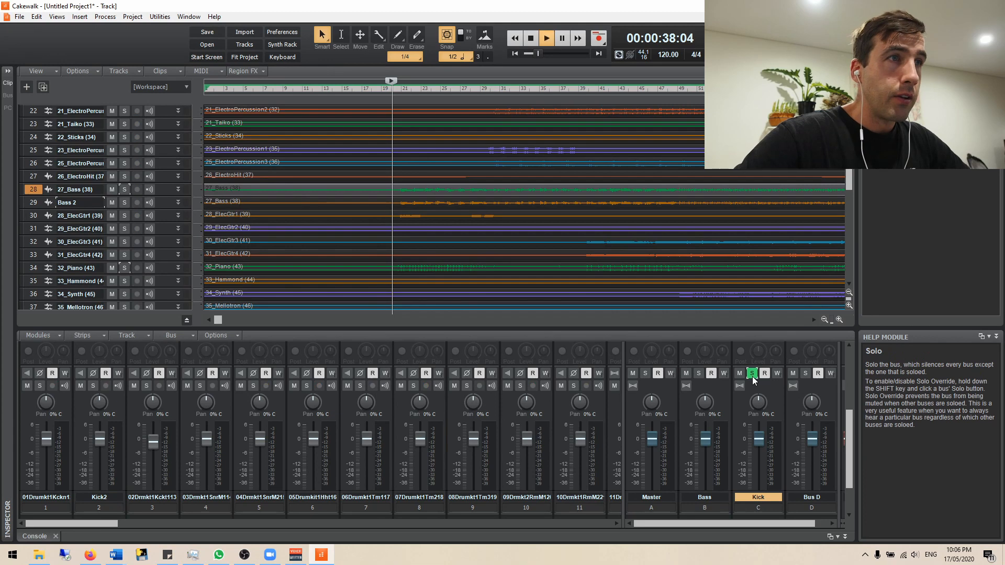
# During playback, set Kick2's volume to about 0.7 dB and the original kick's to about -1.3 dB.
pyautogui.scroll(-2, 765, 467)
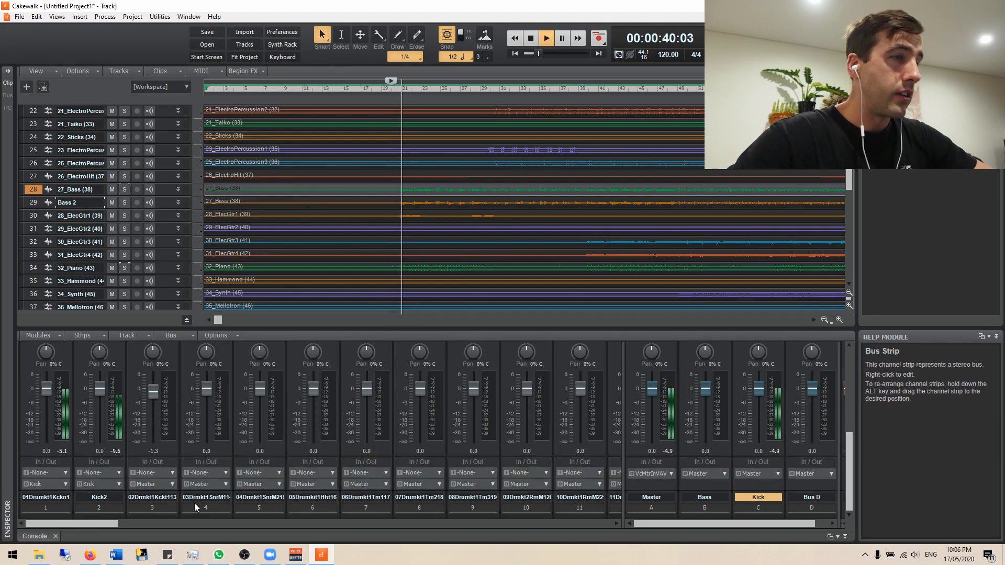
pyautogui.moveTo(99, 388); pyautogui.dragTo(43, 391)
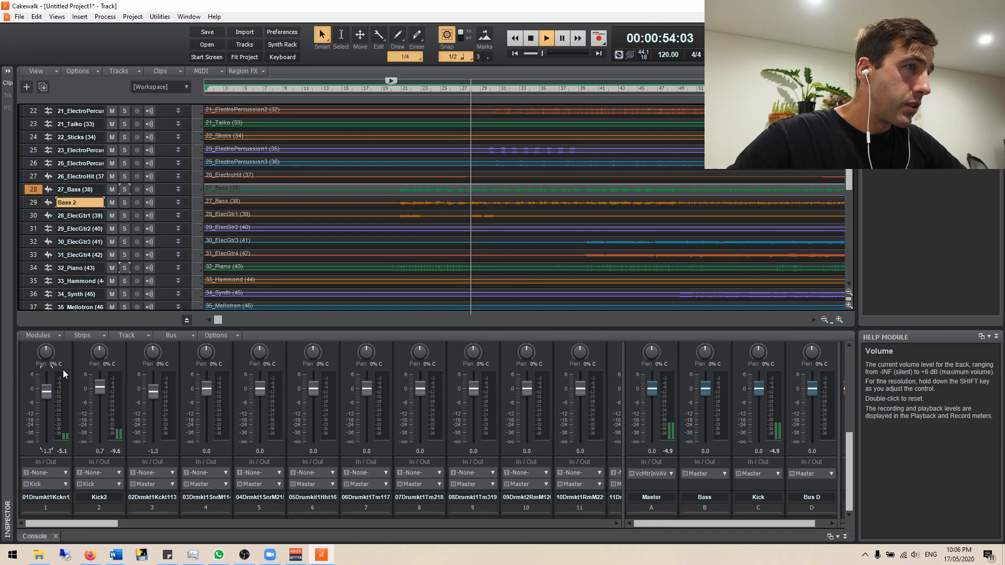
# Solo the original kick track briefly to hear it alone, unsolo it, and stop playback.
pyautogui.scroll(2, 51, 382)
pyautogui.click(40, 385)
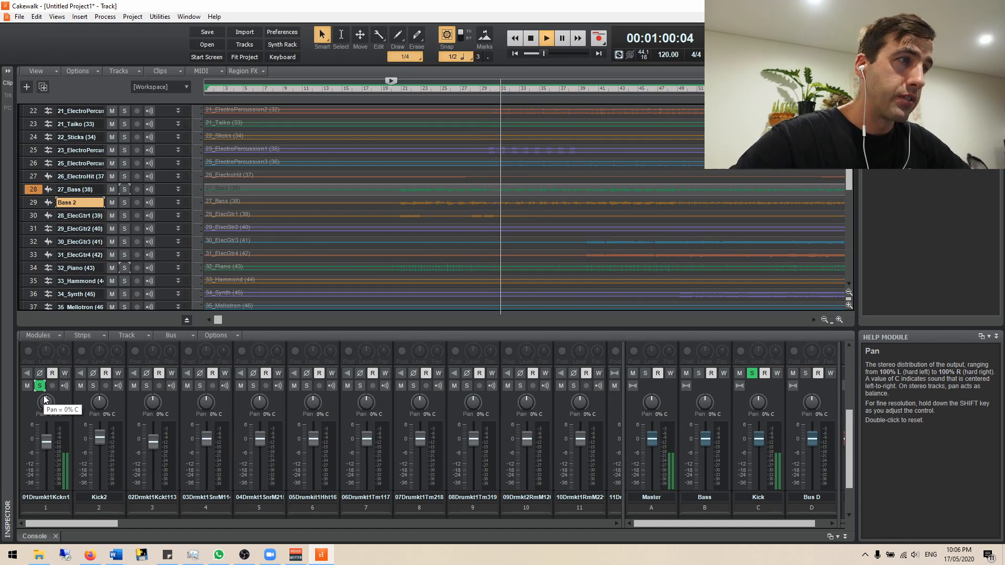
pyautogui.click(39, 386)
pyautogui.press('space')
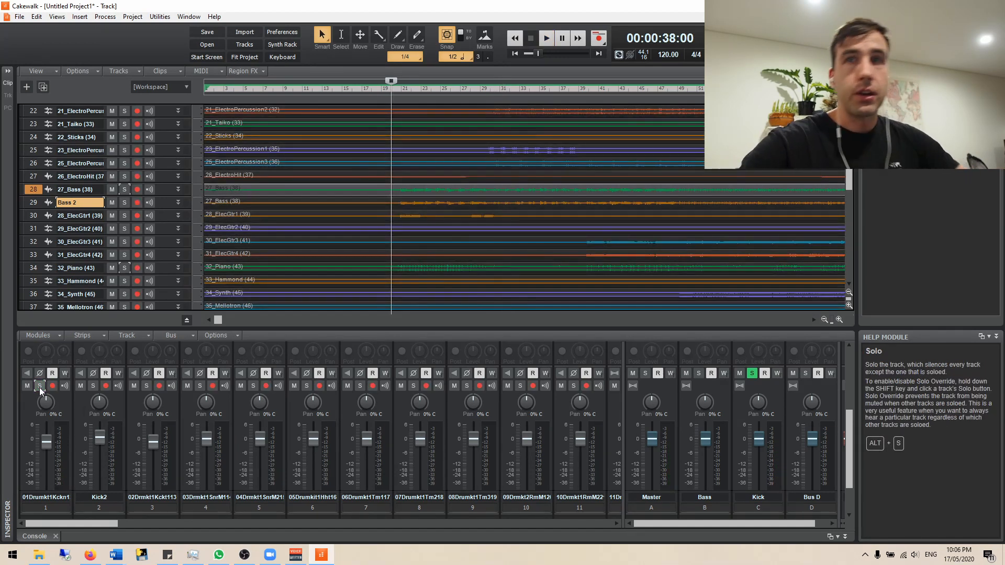